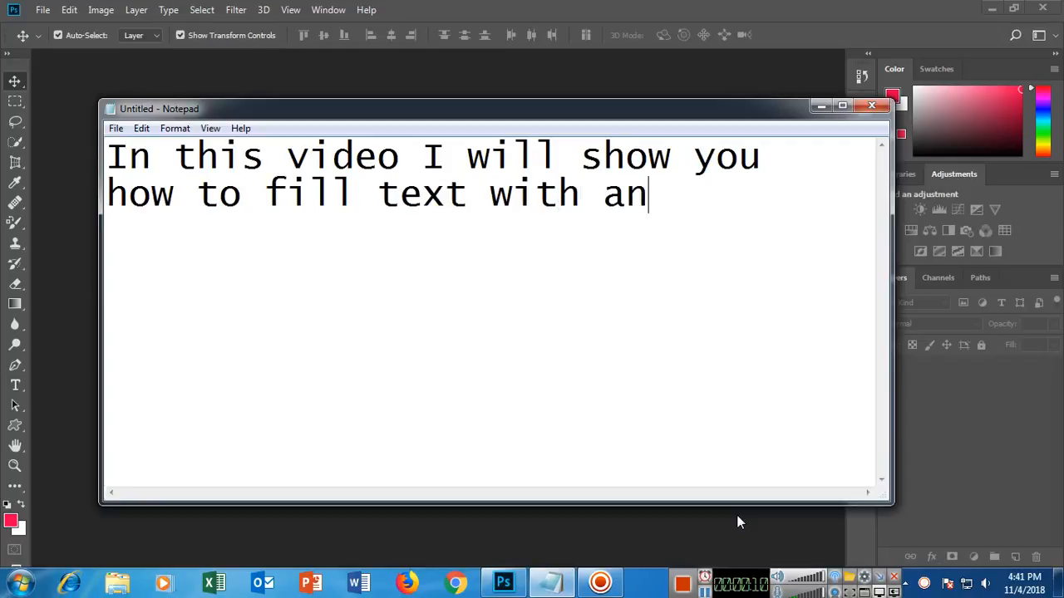
Step: Continue the introductory note with "image in" and put "Adobe Photoshop" on its own line
key("Return")
type("in")
key("Return")
type("Ad")
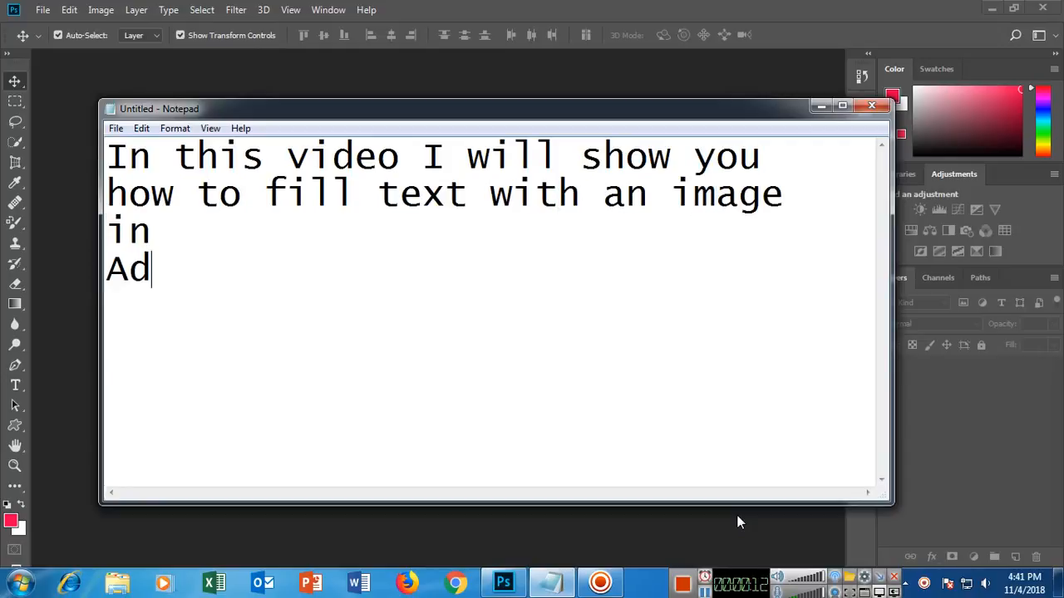
type("obe Photoshop")
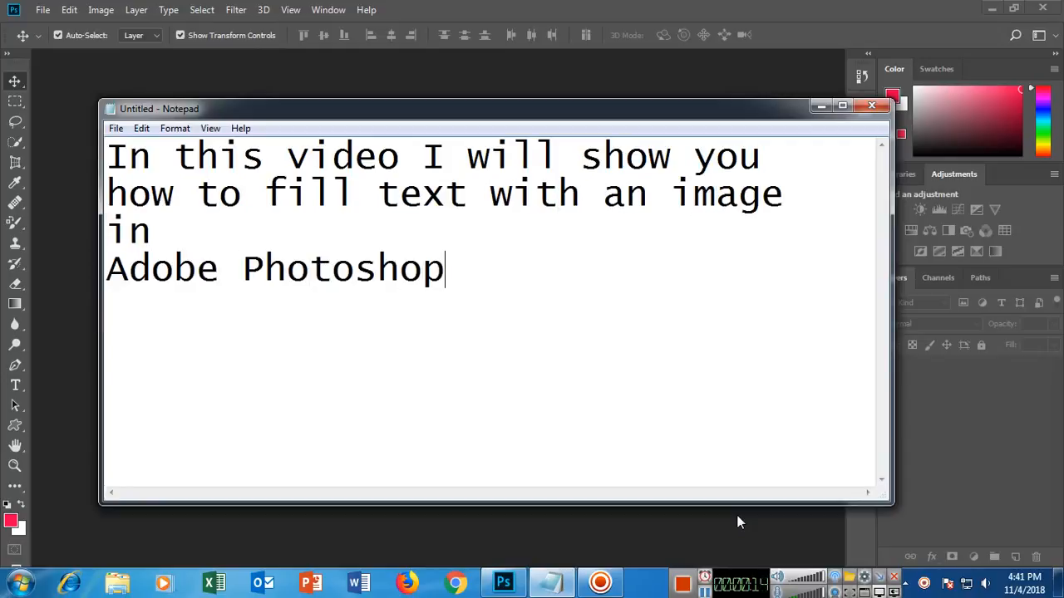
Step: Add the instruction "First of all open the image and then write the text" below the introduction in the note
key("Return")
type("First of all ")
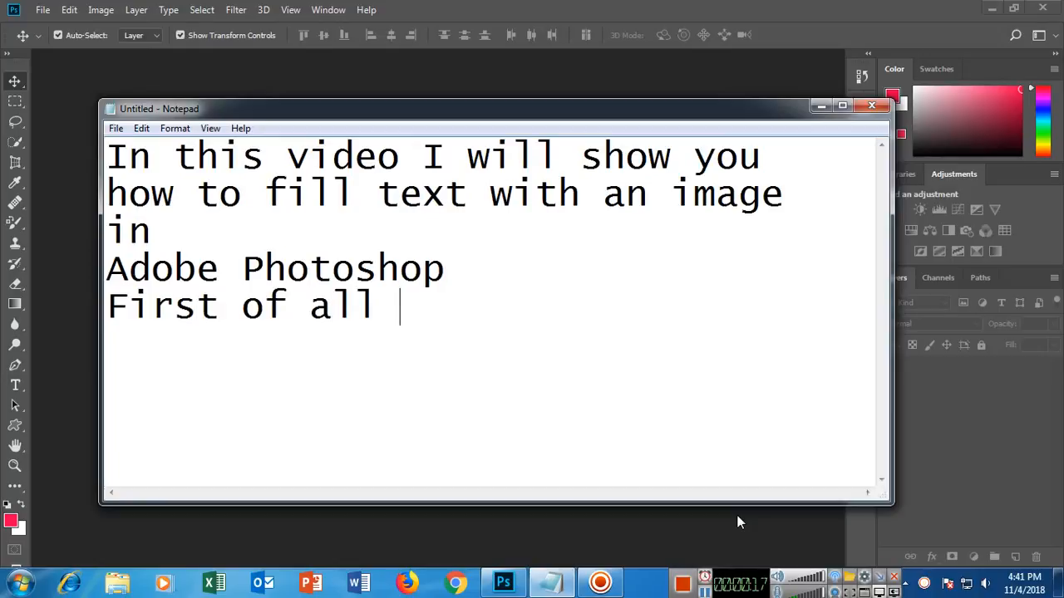
type("open the image")
key("Return")
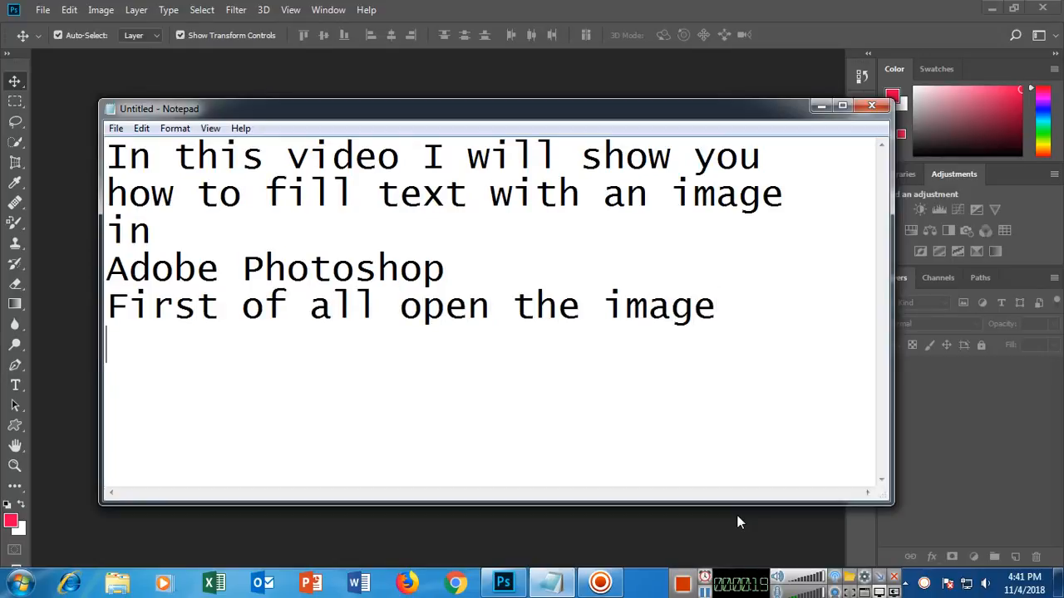
type("and")
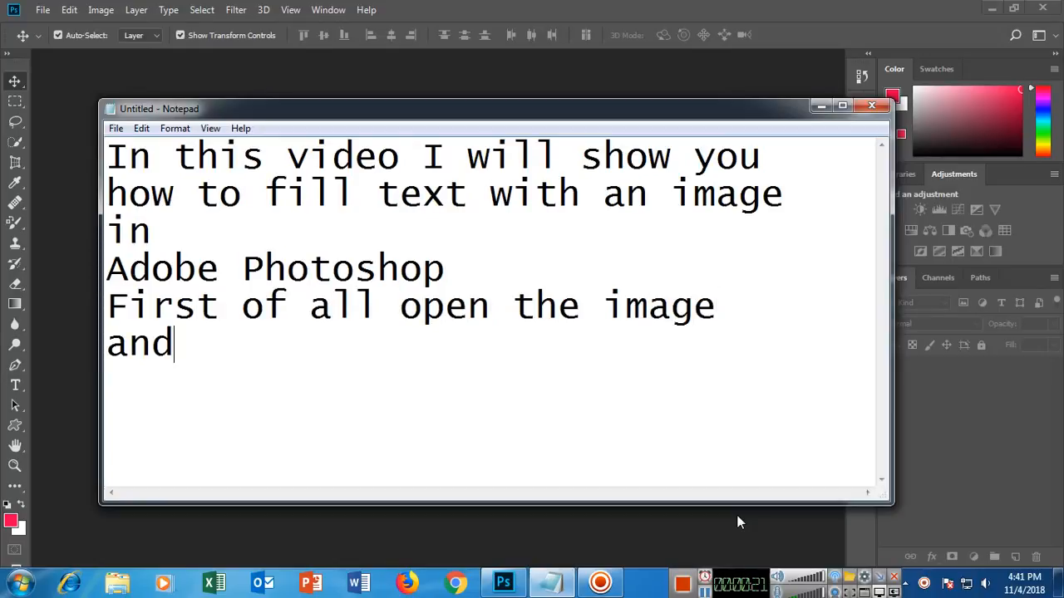
type(" then wr")
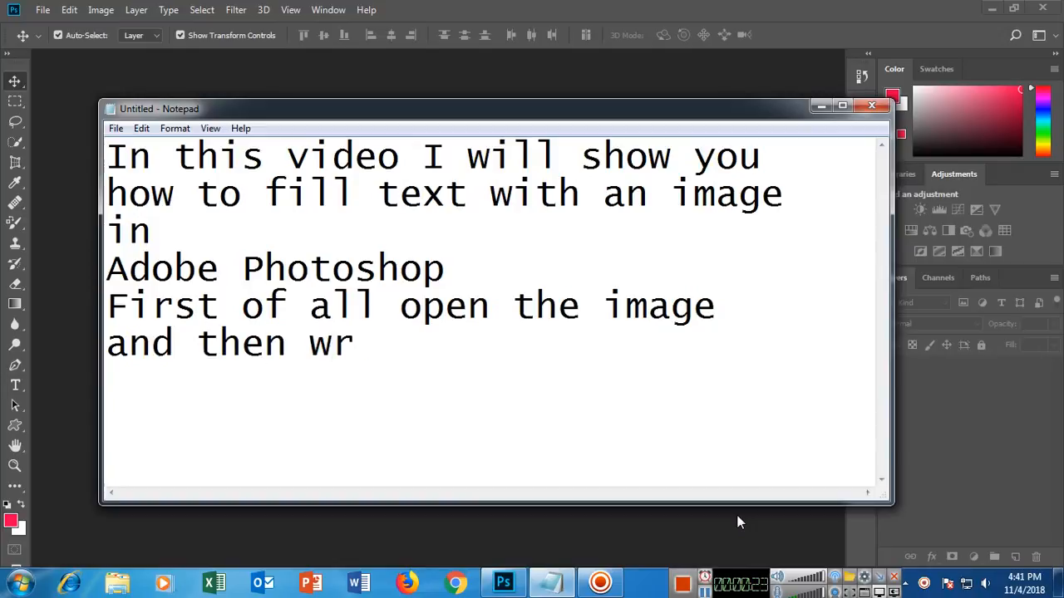
type("ite the text")
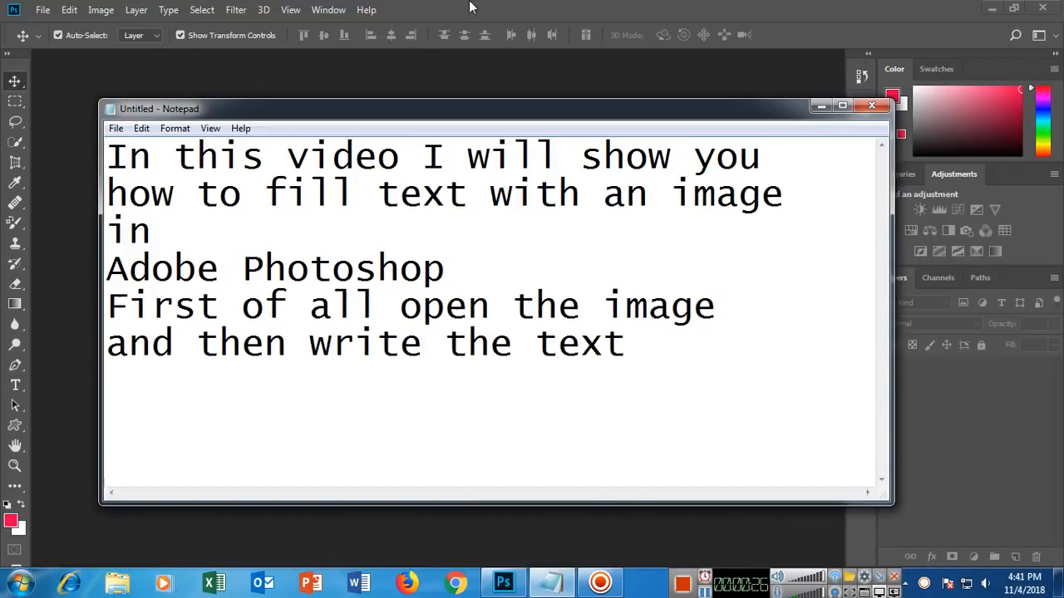
Step: Switch to Photoshop and open the image "flower" from the images folder on drive D
left_click(139, 80)
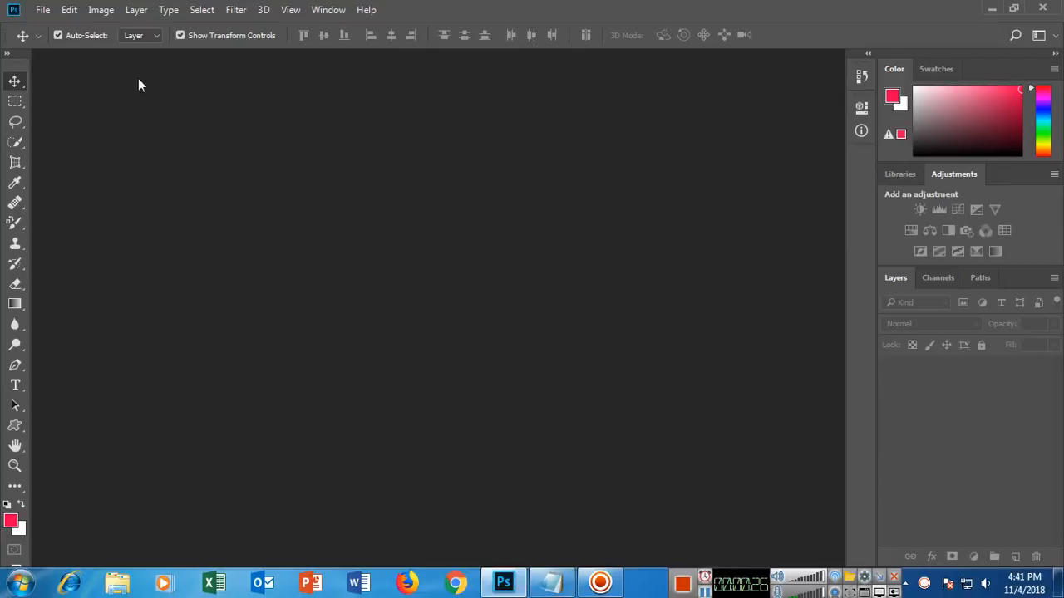
left_click(43, 10)
left_click(86, 43)
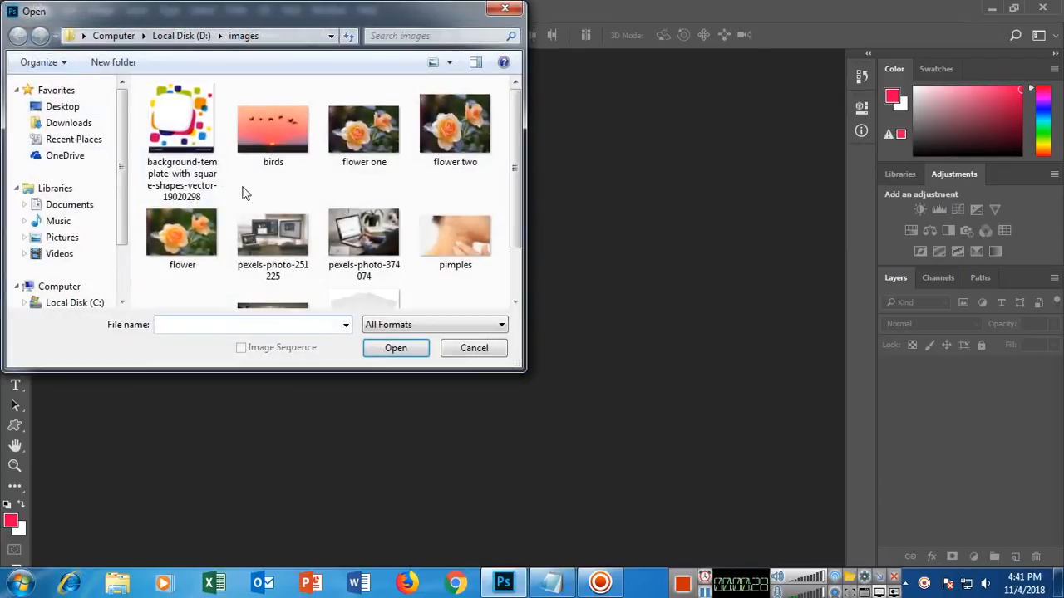
left_click(205, 230)
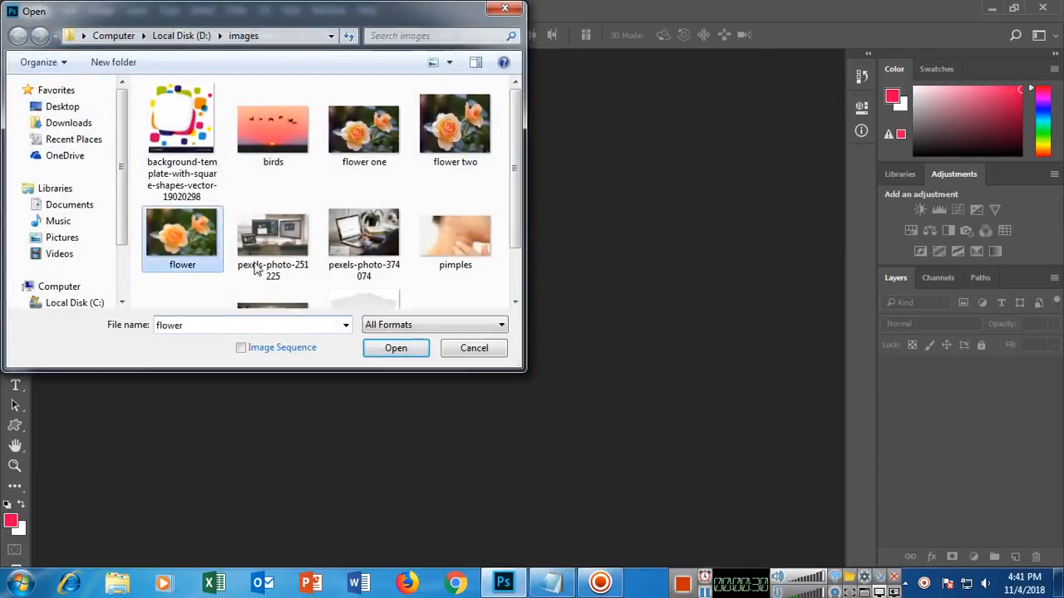
left_click(394, 350)
Step: Add a horizontal text layer over the large rose containing the person's first name in capitals
left_click(15, 385)
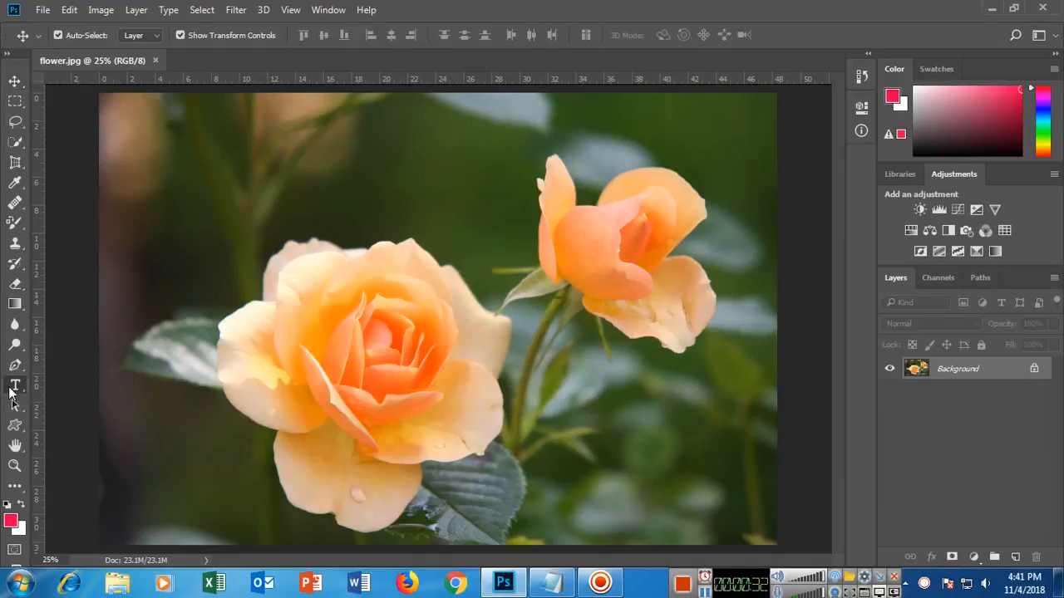
left_click(74, 387)
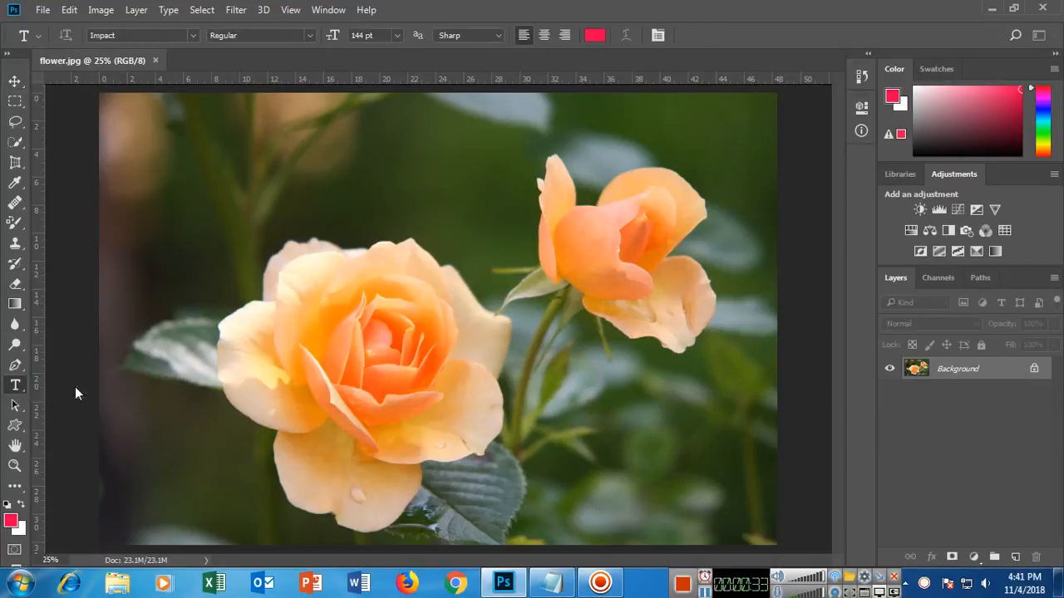
left_click(400, 332)
type("UMAIR")
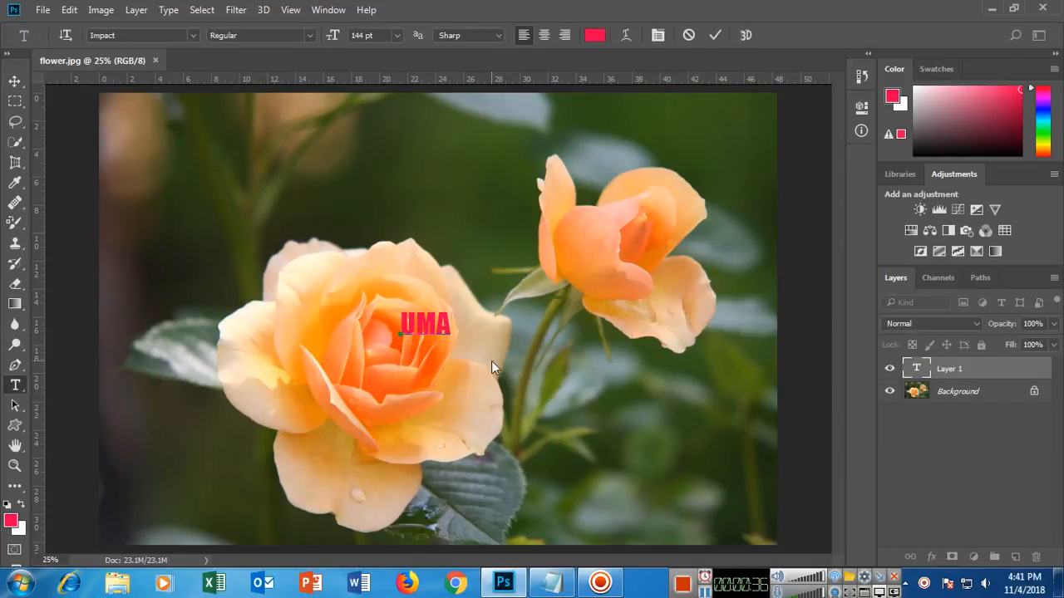
left_click(14, 81)
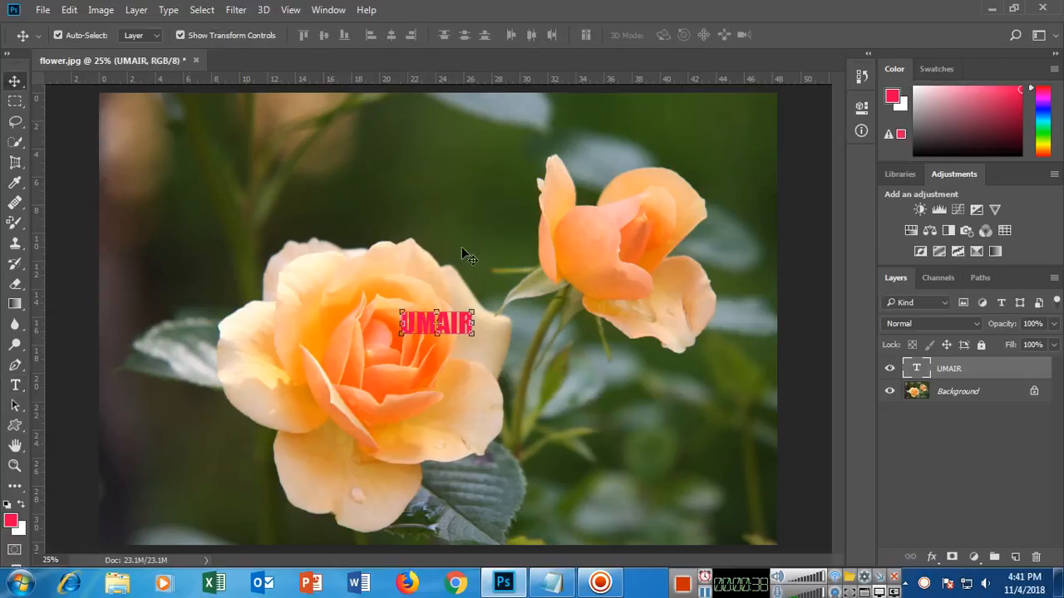
Step: Switch to Notepad and add the line "NOW YOU CAN CHANGE THE SIZE OF THE TEXT" to the note
left_click(552, 582)
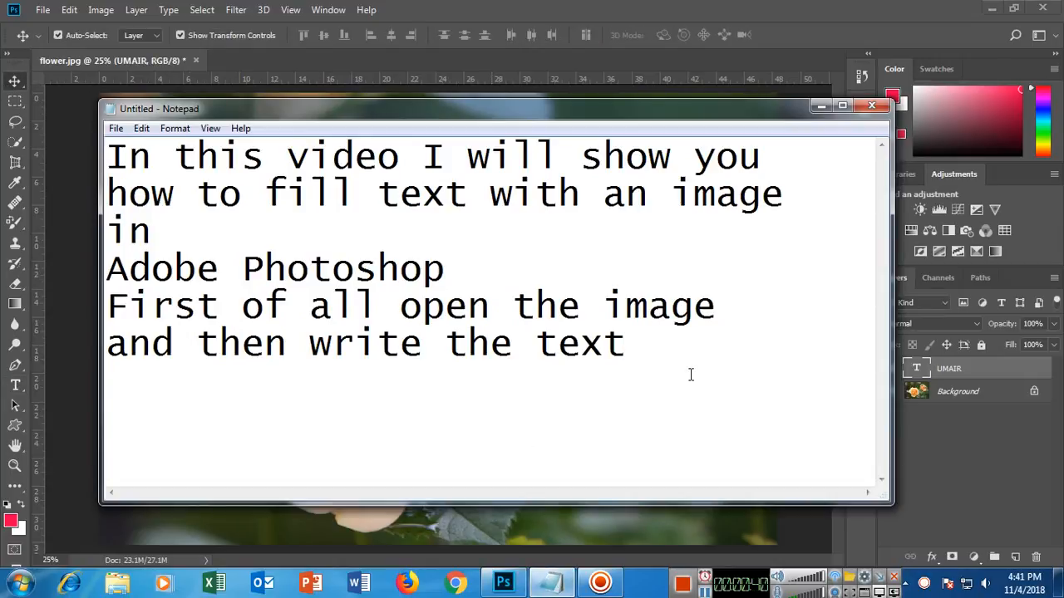
key("Return")
type("NOW YOU CAN")
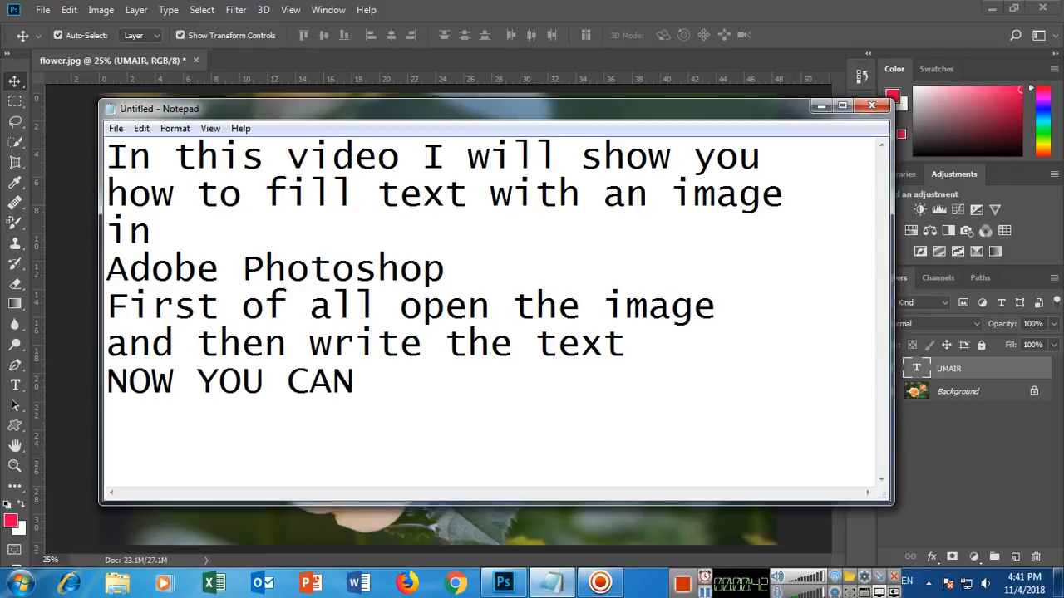
type(" CHANGE THE SIZE ")
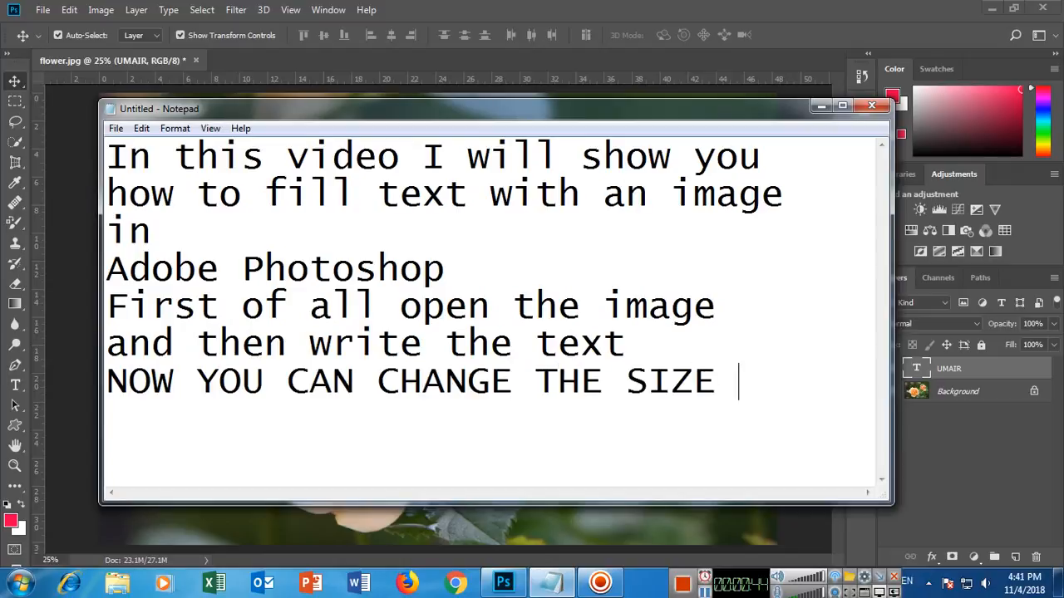
type("OF THE TEXT")
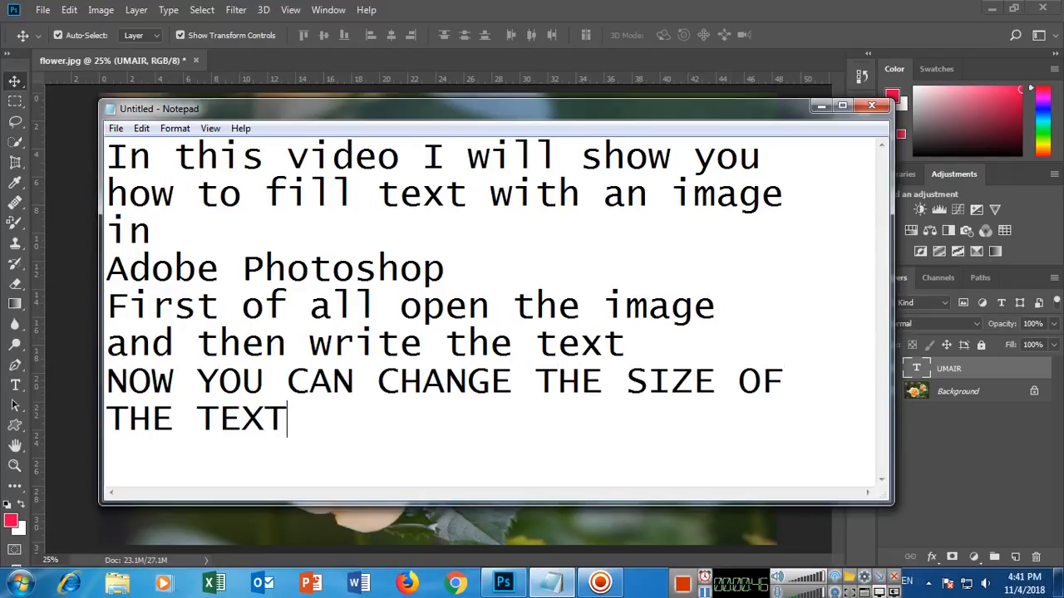
Step: Return to Photoshop, enlarge the text from its center to span most of the image's width, and move it slightly down
key("alt+Tab")
key("ctrl+t")
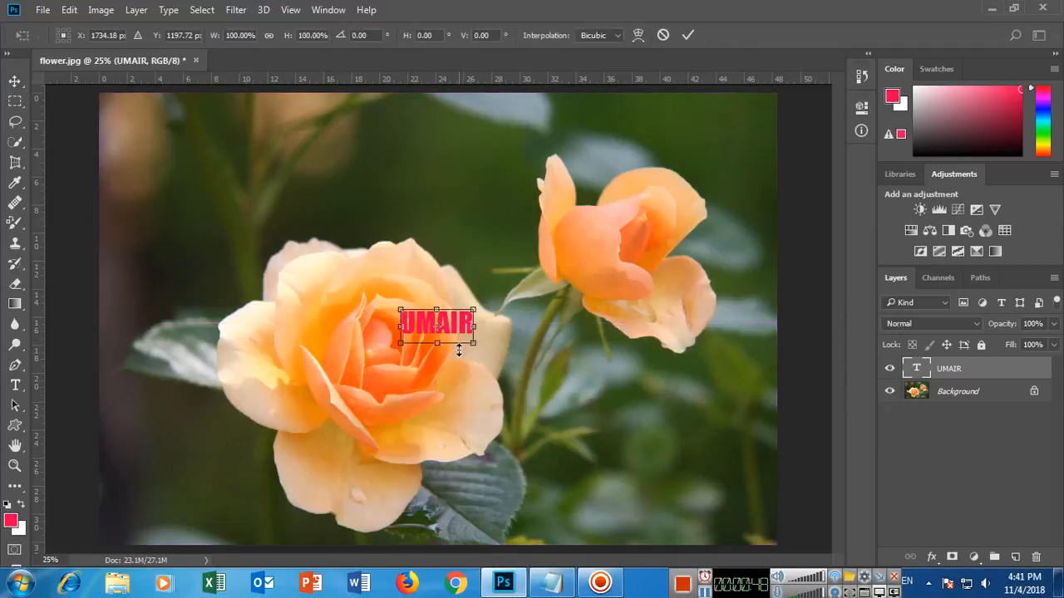
left_click_drag(480, 349, 720, 496)
key("Return")
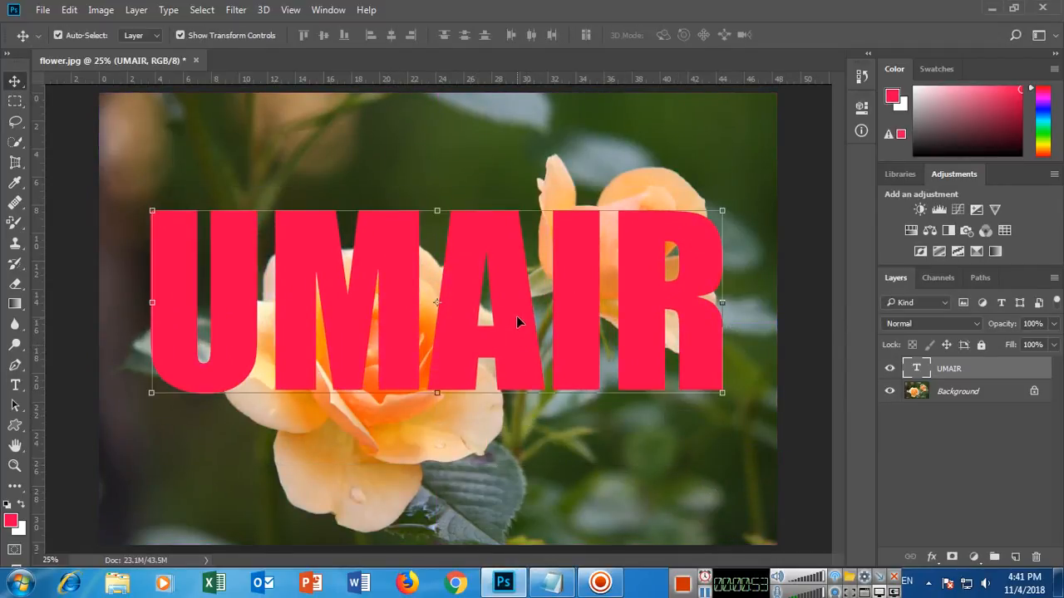
left_click_drag(516, 315, 522, 353)
Step: Switch to Notepad and replace the whole note with "now unlock the background layer"
left_click(551, 582)
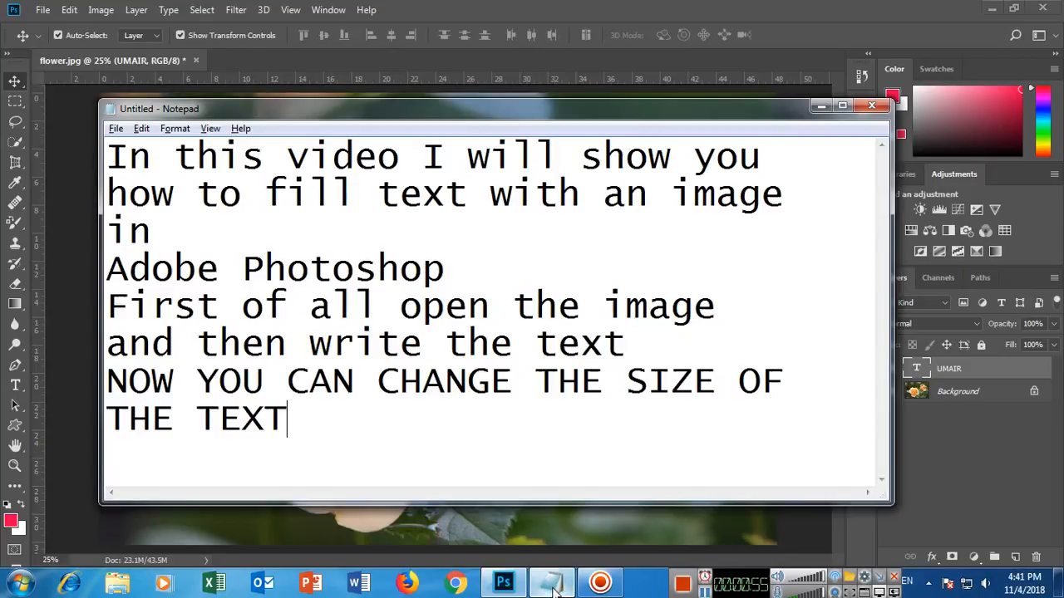
key("ctrl+a")
key("Delete")
type("now")
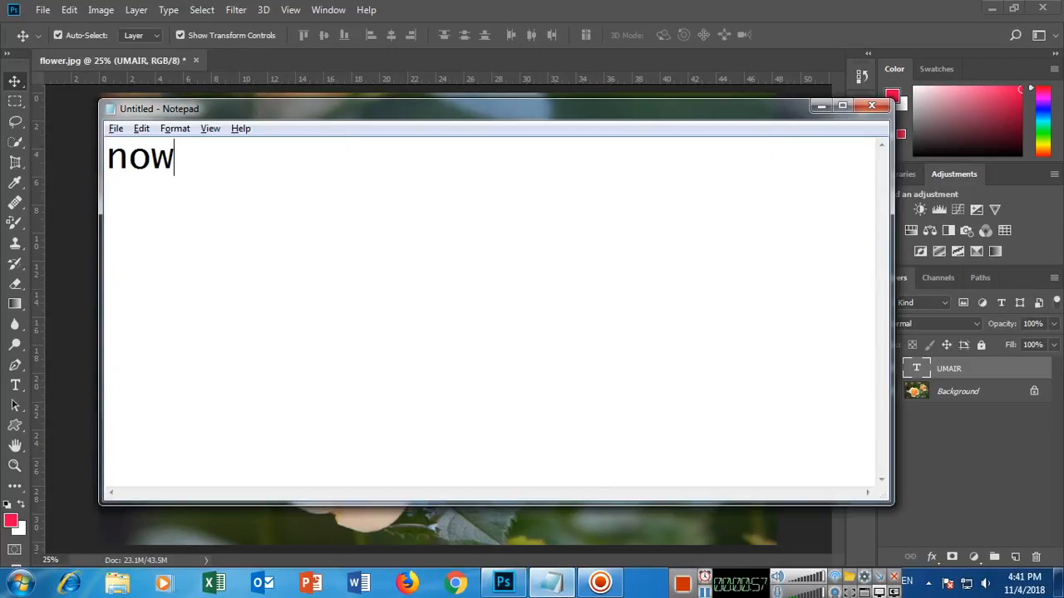
type(" unlock the ba")
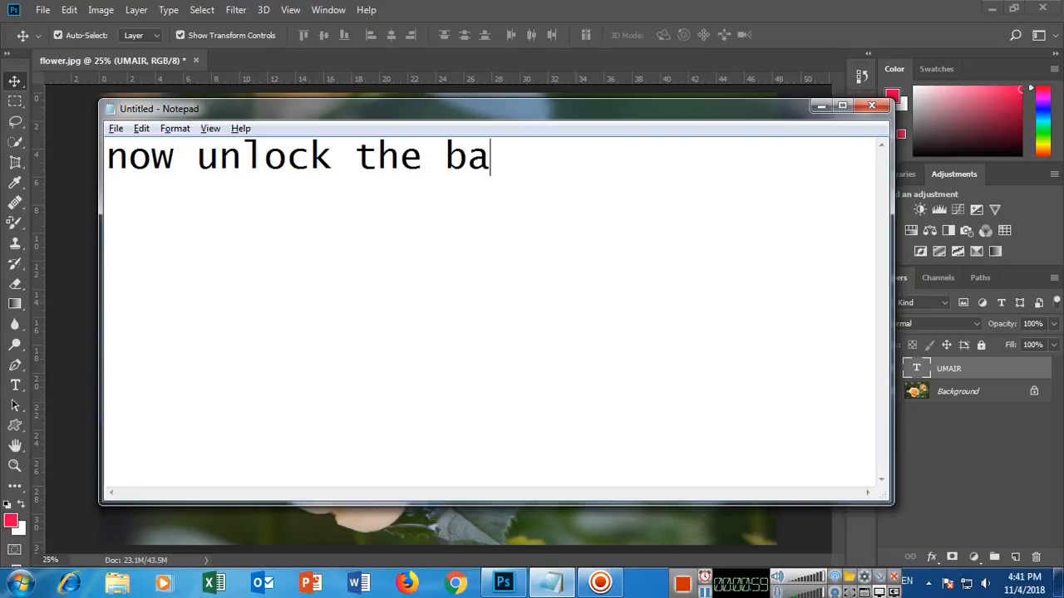
type("ckground layer")
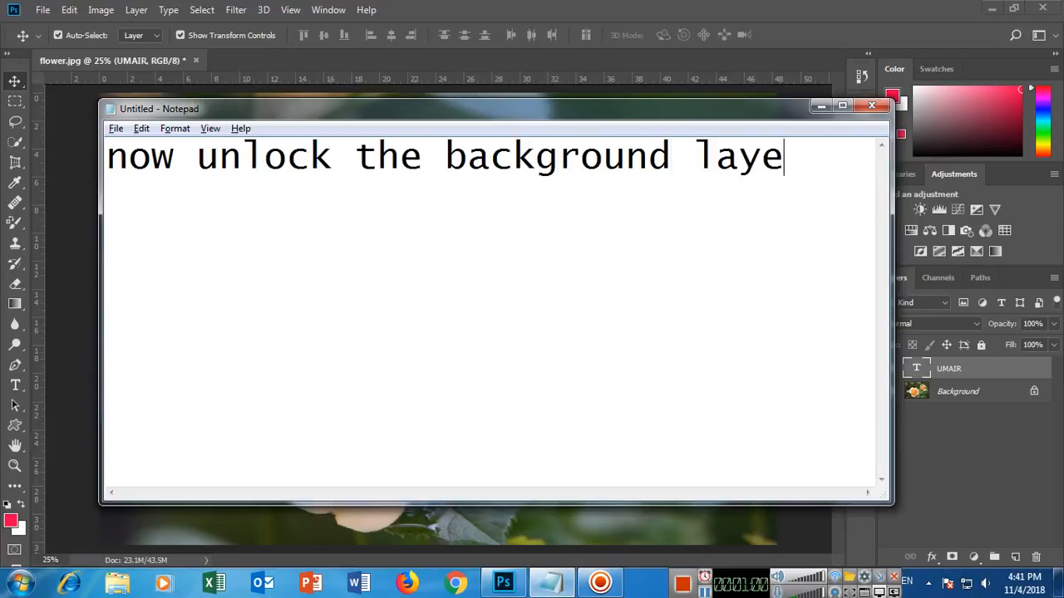
Step: Add the lines "and change the postion of the background layer" and "background layer should be on top" to the note
key("Return")
type("and change ")
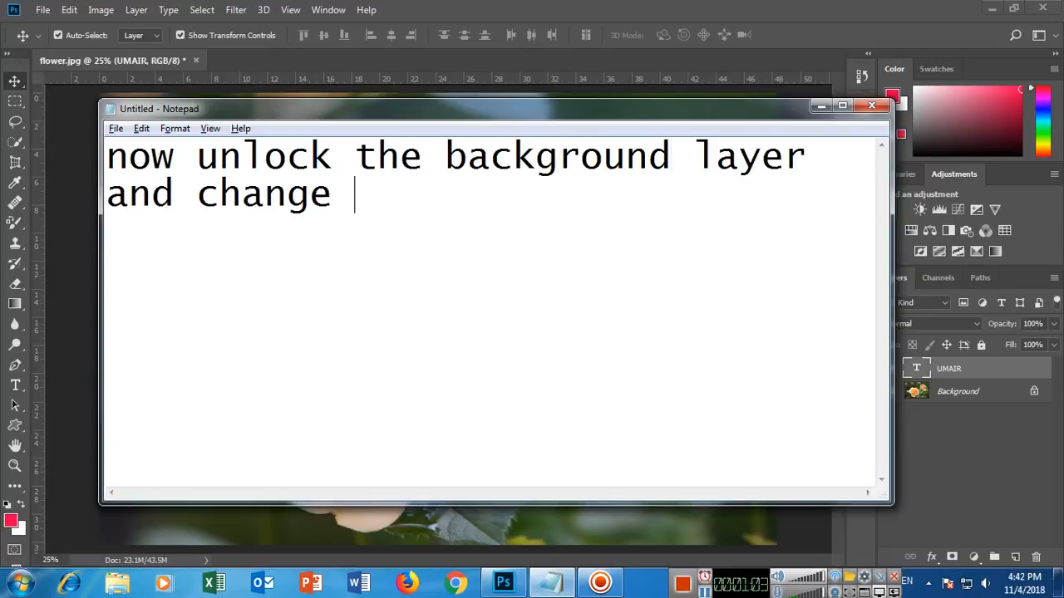
type("the post")
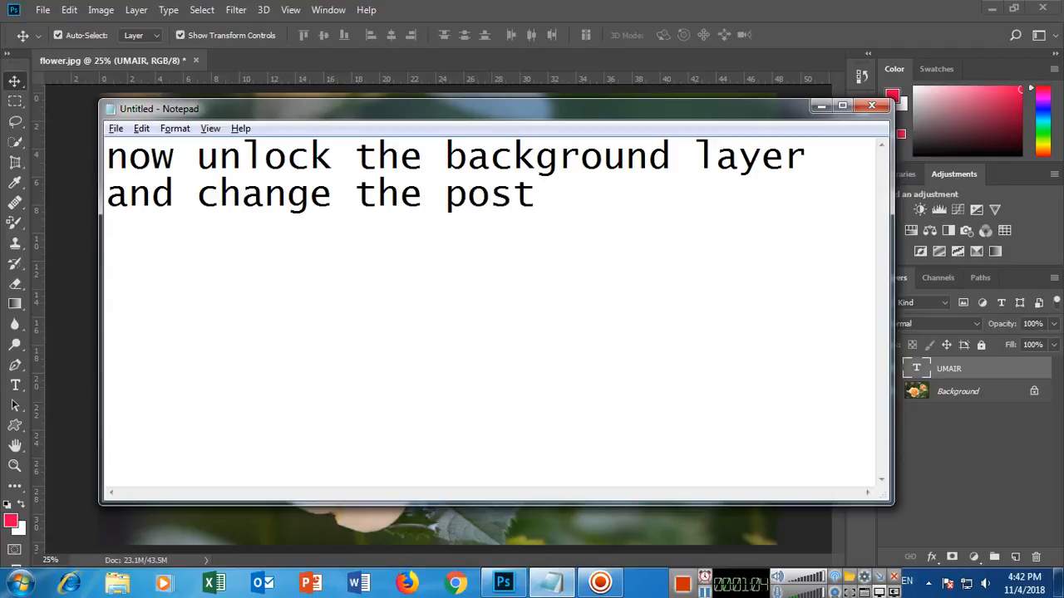
type("ion of the bac")
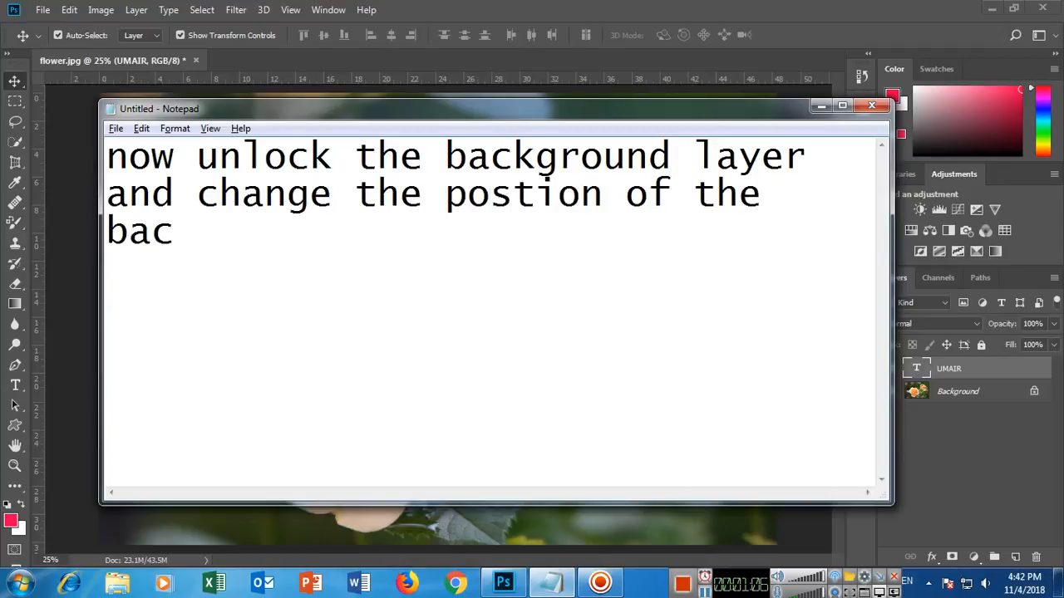
type("kground layeround laye")
key("Return")
type("b")
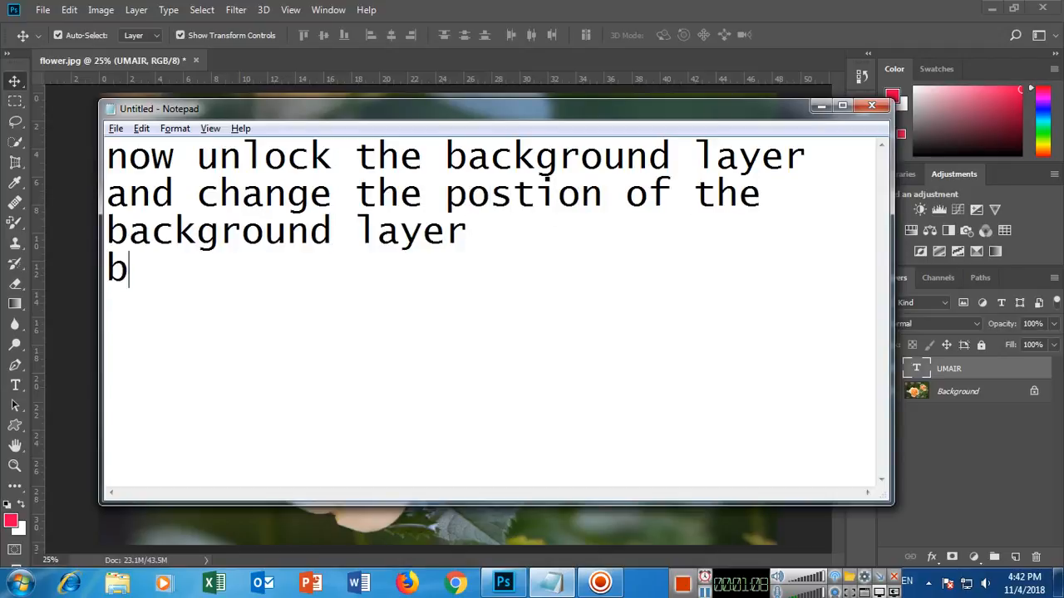
type("ackground lay")
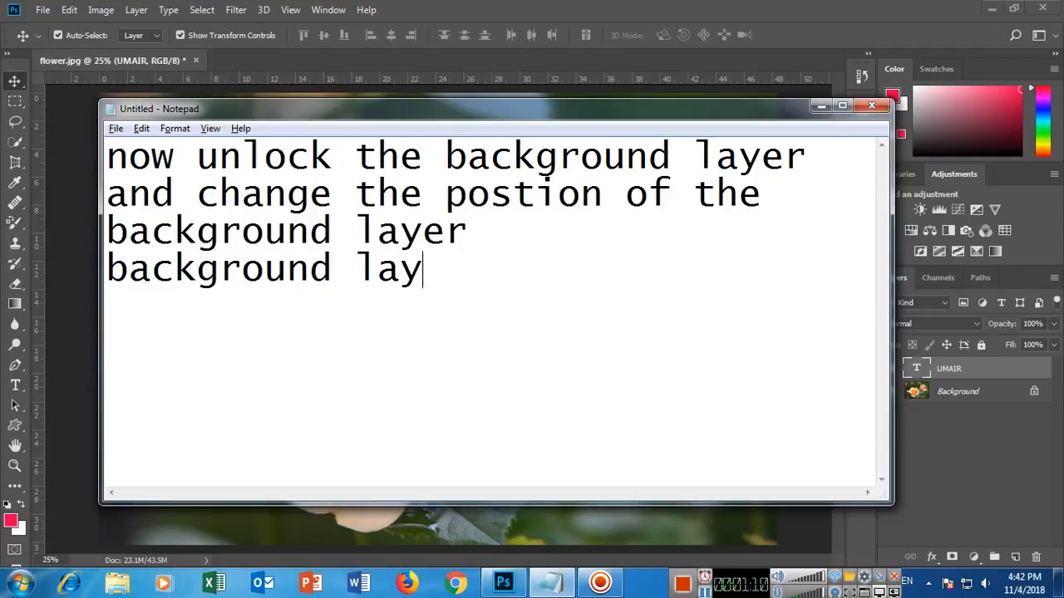
type("er should be on top")
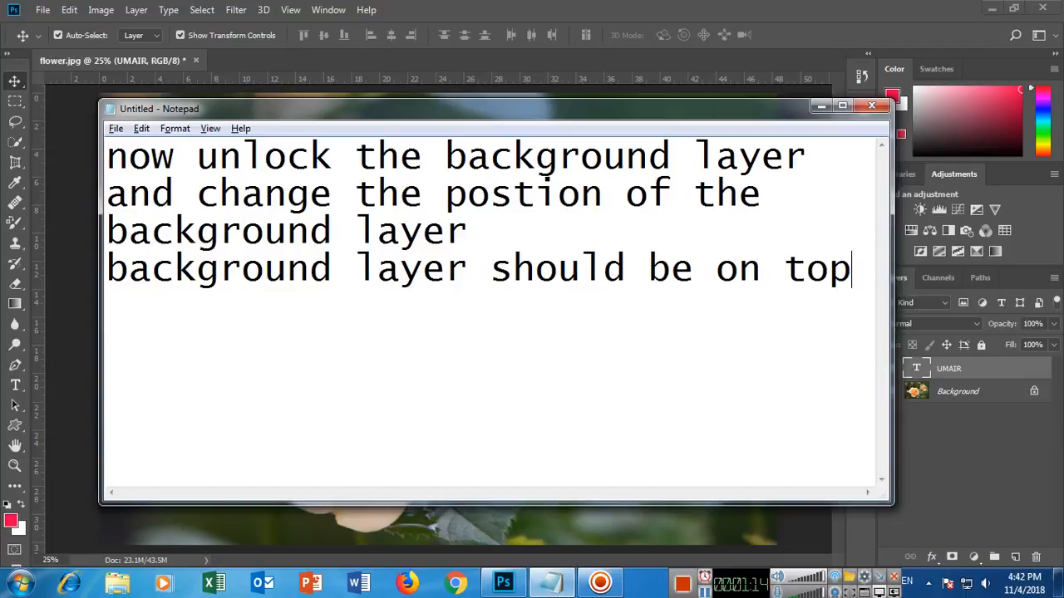
Step: Return to Photoshop, unlock the Background layer and move it above the text layer
key("alt+Tab")
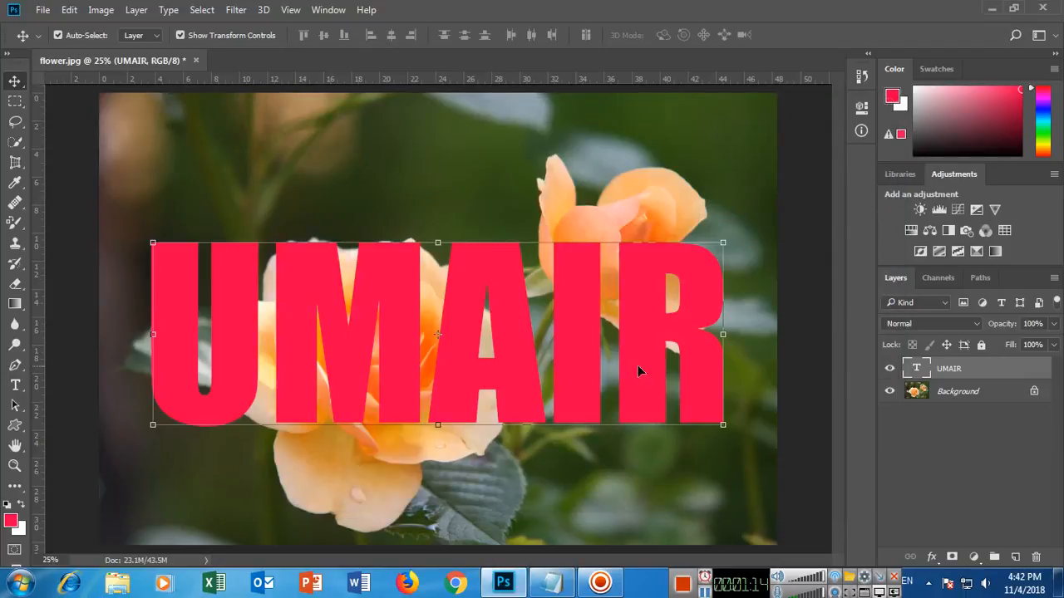
left_click(994, 402)
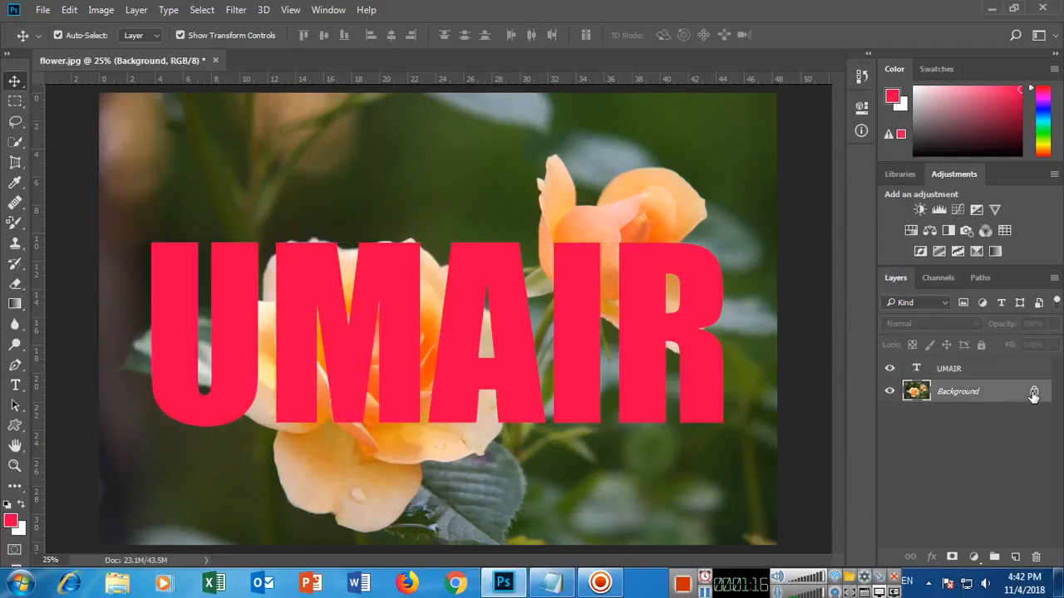
left_click(1033, 392)
left_click_drag(1018, 398, 1010, 360)
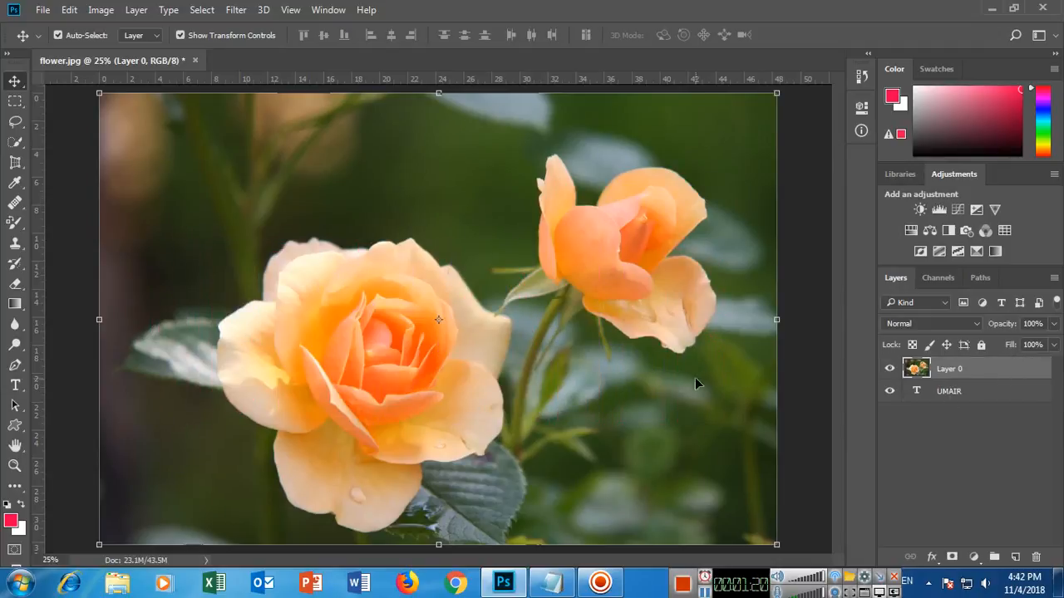
Step: Switch to Notepad and add the lines "now text layer is behind" and "make sure image layer is selected" to the note
right_click(597, 577)
left_click(570, 39)
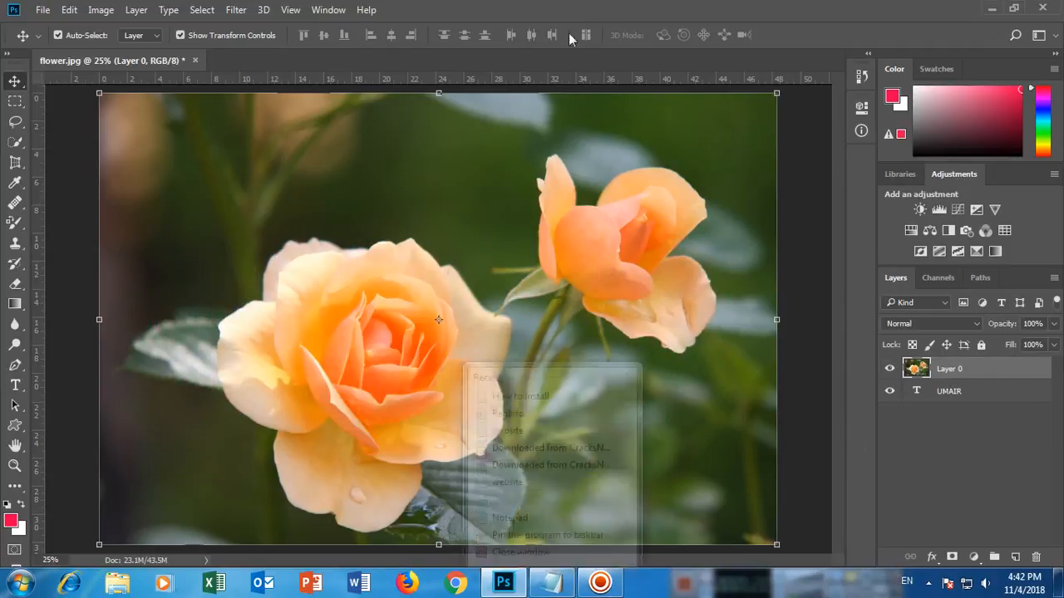
left_click(550, 581)
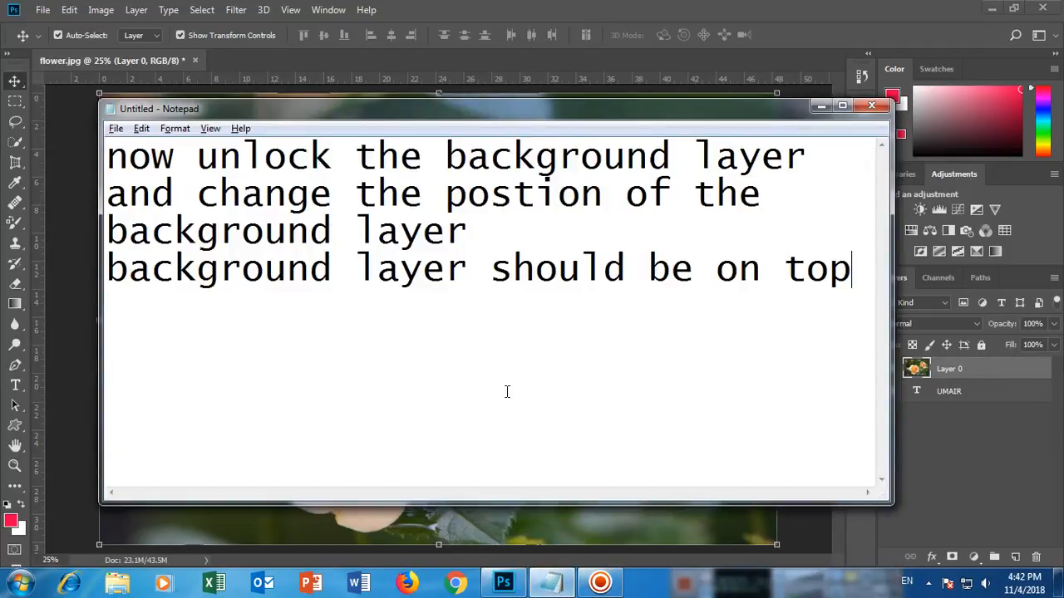
type("now tex")
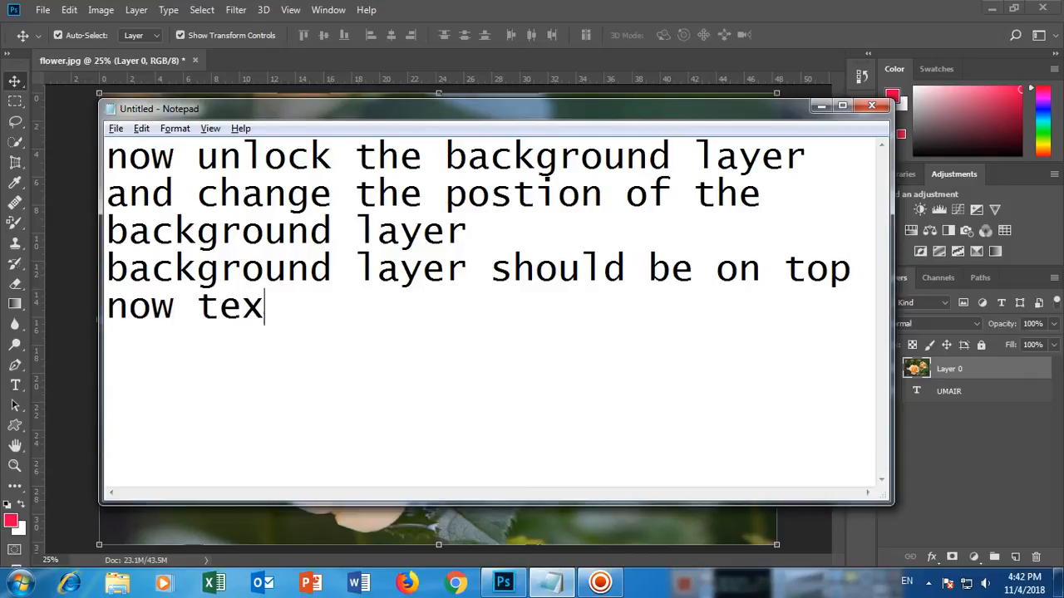
type("t layer is behind")
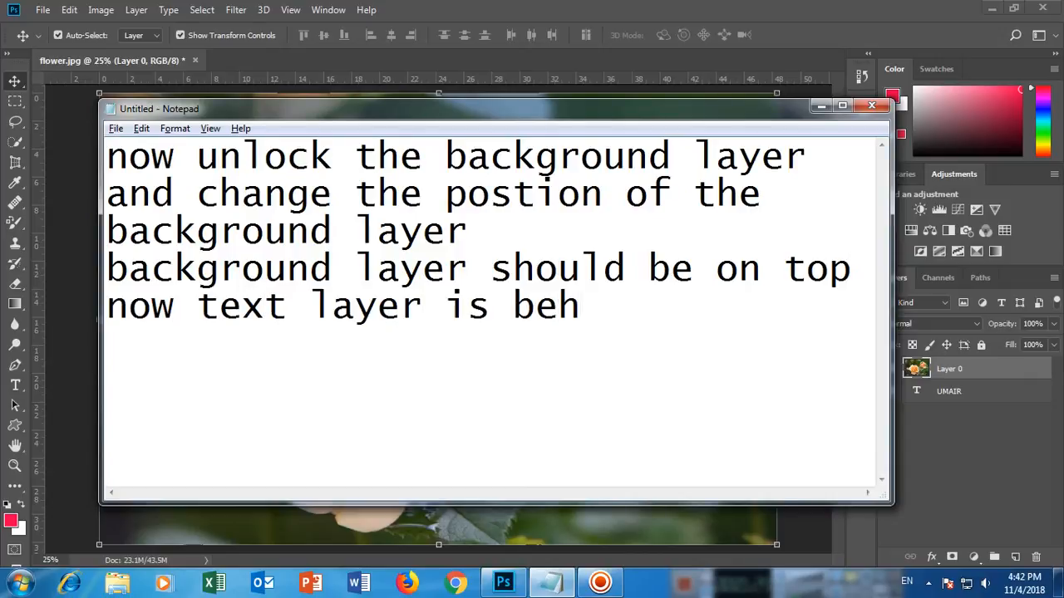
key("Return")
type("make sure ")
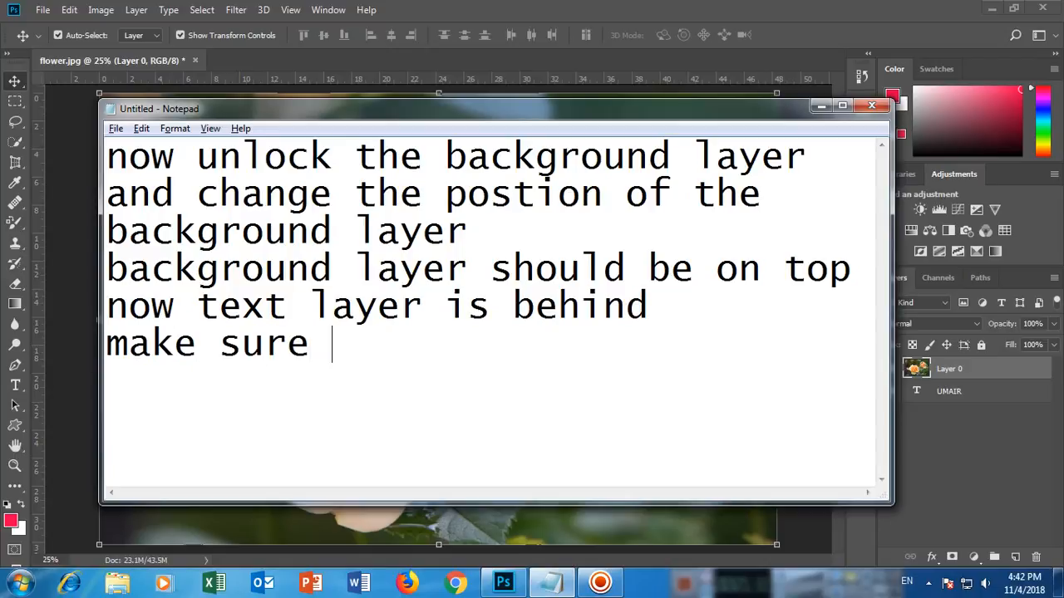
type("image layer i")
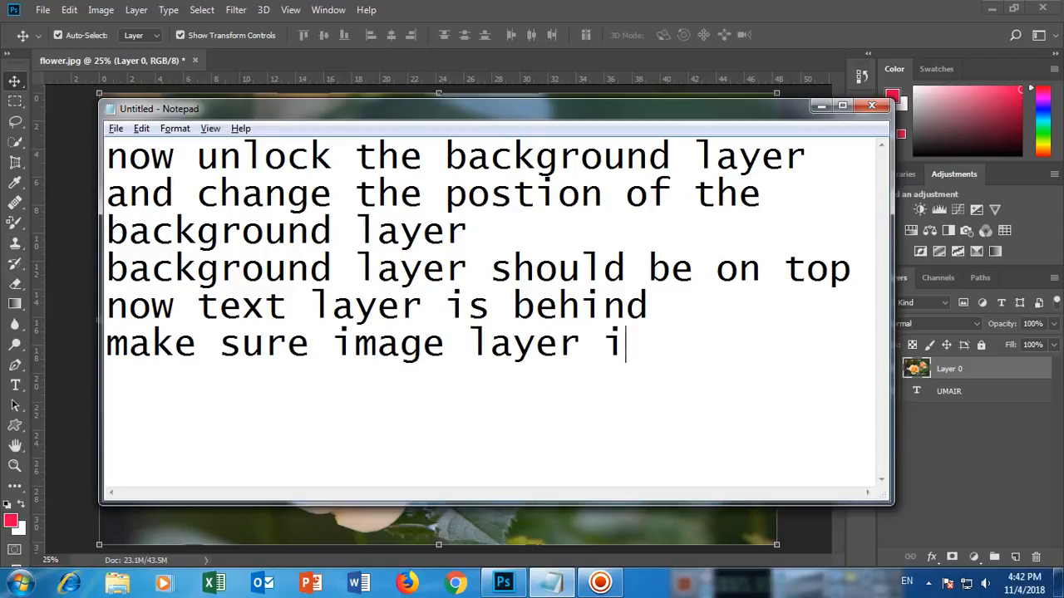
type("s selected")
key("Return")
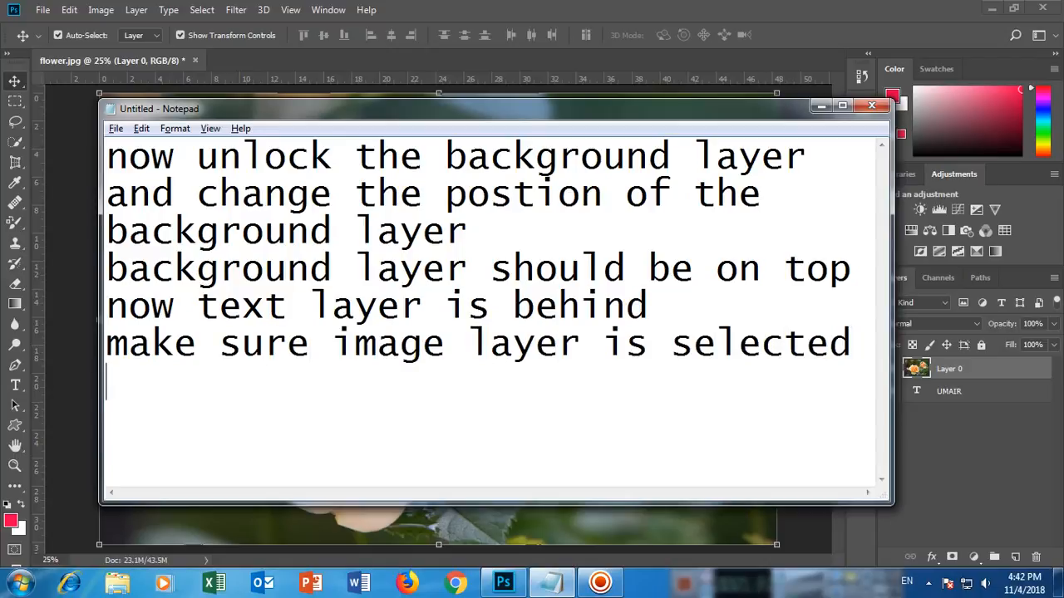
Step: Add the line "then click on layer option in the menu" to the note and turn on word wrap
type("then click on ")
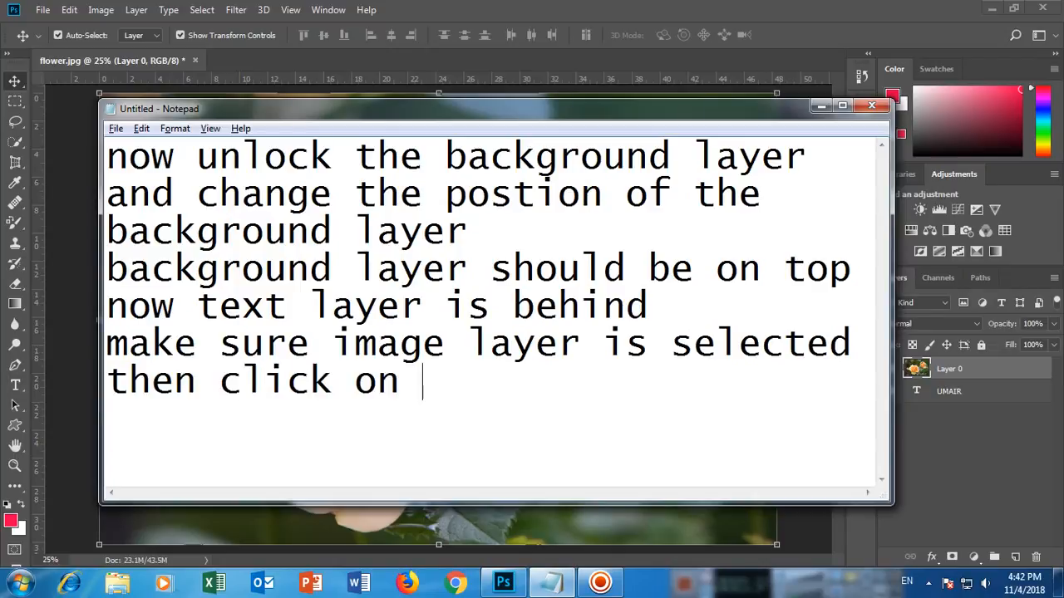
type("layer option i")
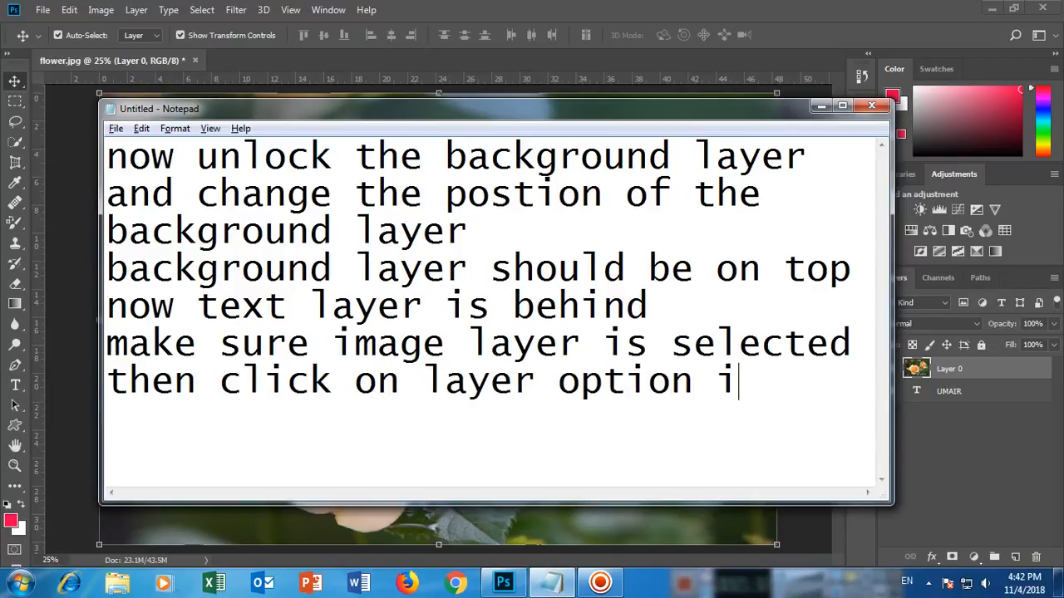
type("n the menu")
key("Return")
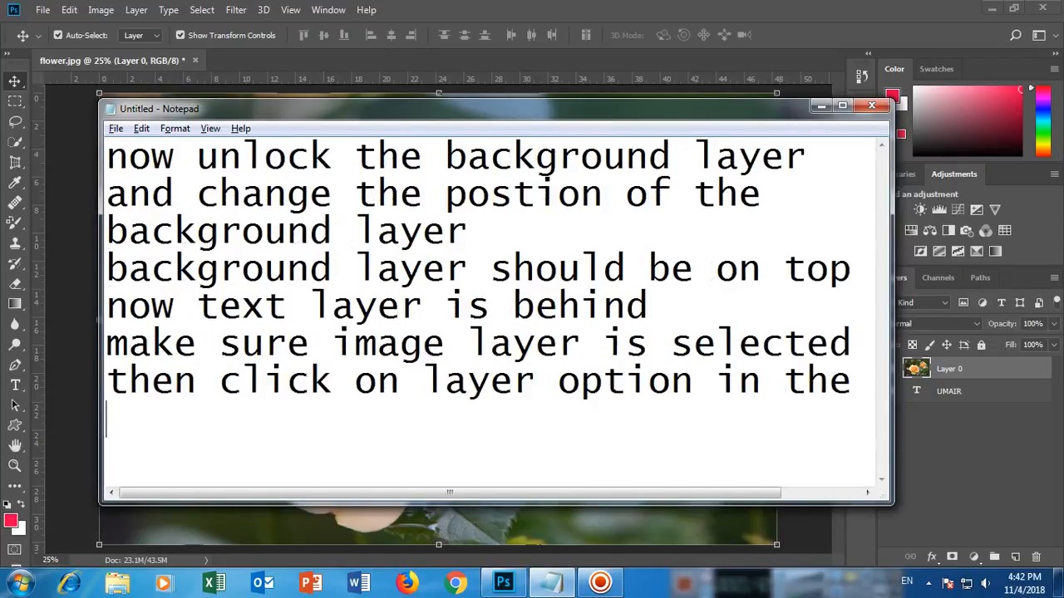
left_click(174, 128)
left_click(208, 145)
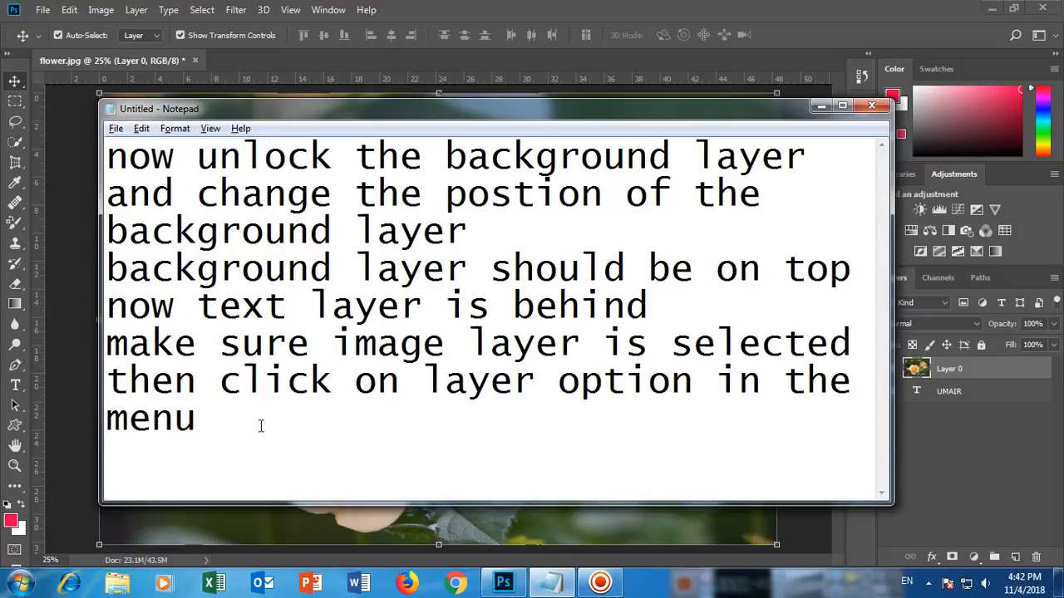
Step: Add the lines "and then select" and "create clipping mas" at the end of the note
key("Return")
type("and then")
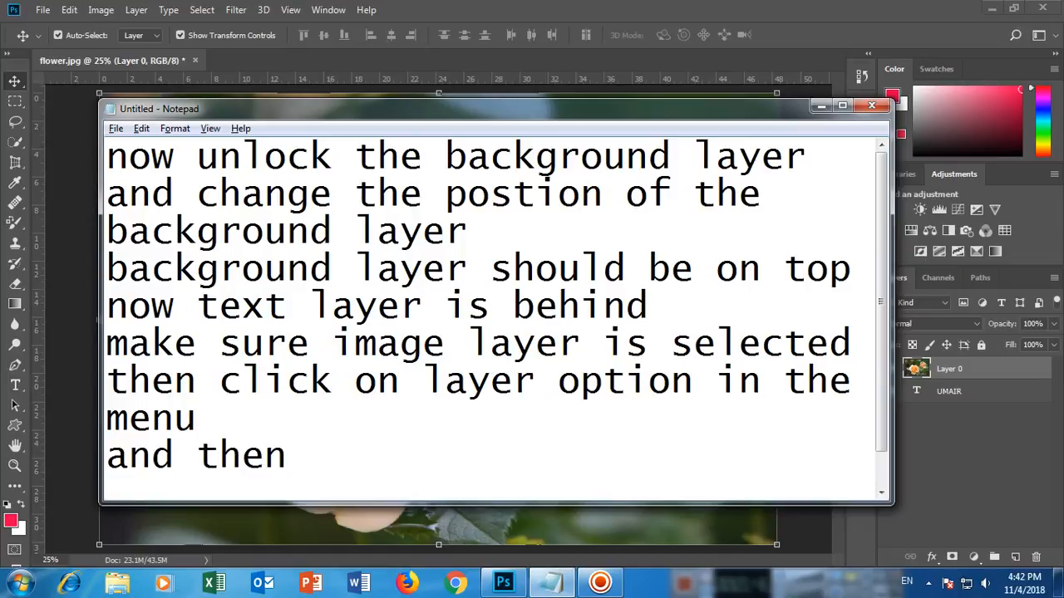
type(" selec")
key("BackSpace")
type("select")
key("Return")
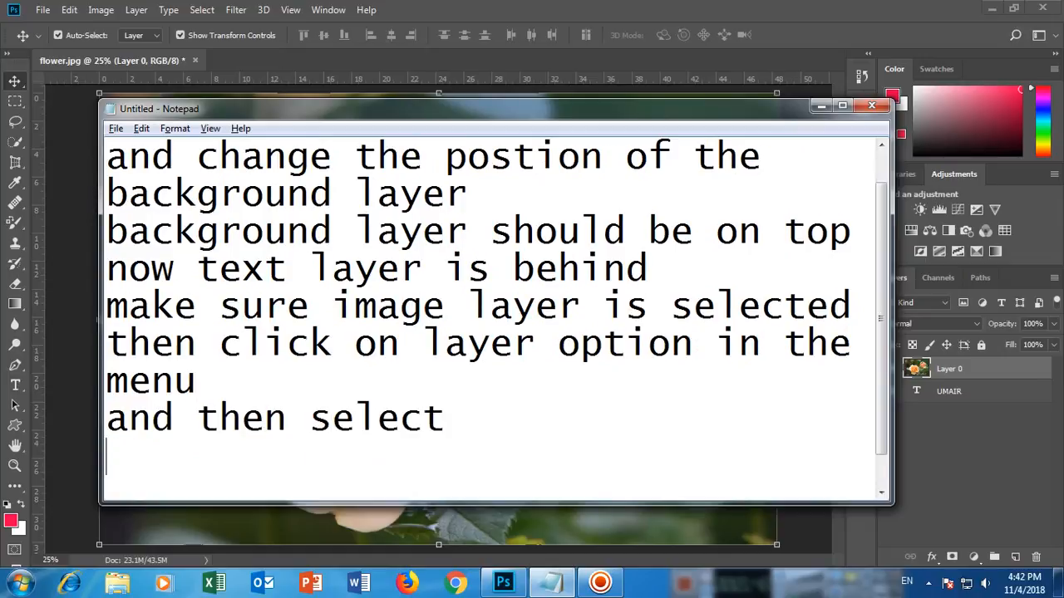
type("create c")
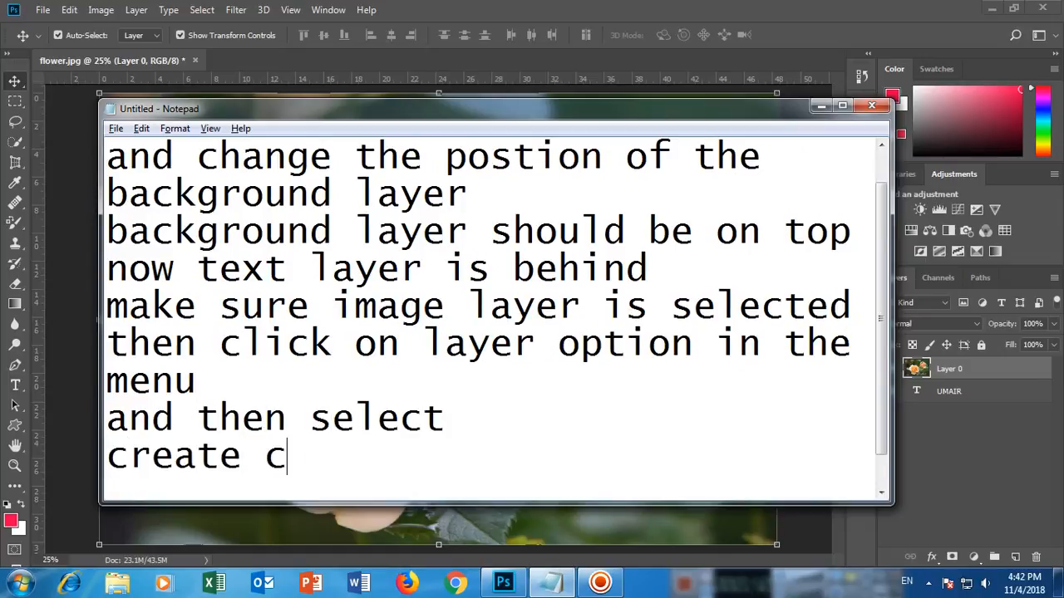
type("lipping mas")
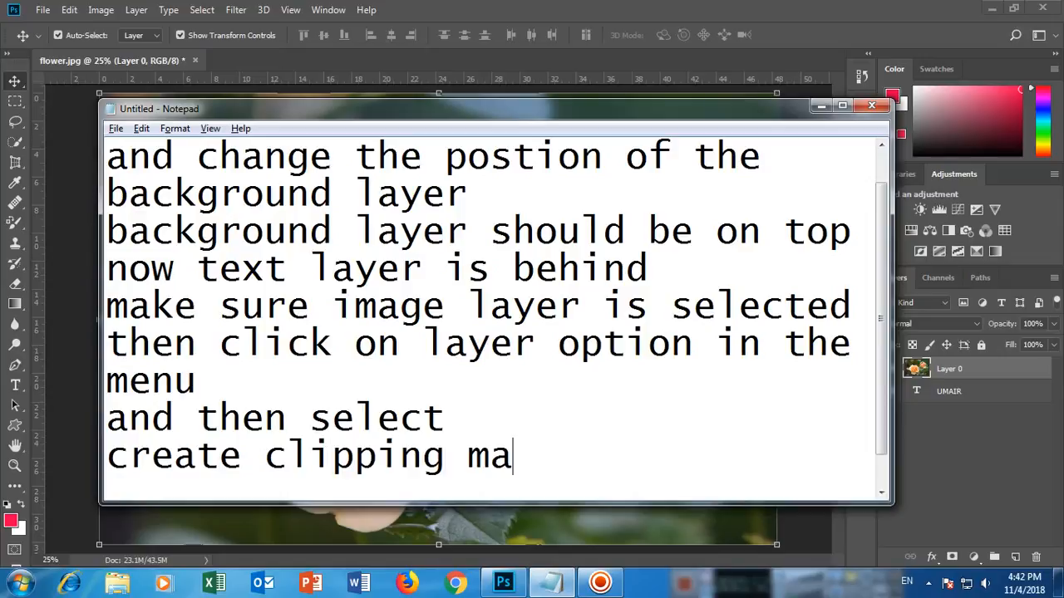
Step: Add the lines "or simply press" and "Alt + Ctrl + G on your keyboard" to the note
key("Return")
type("or simpl")
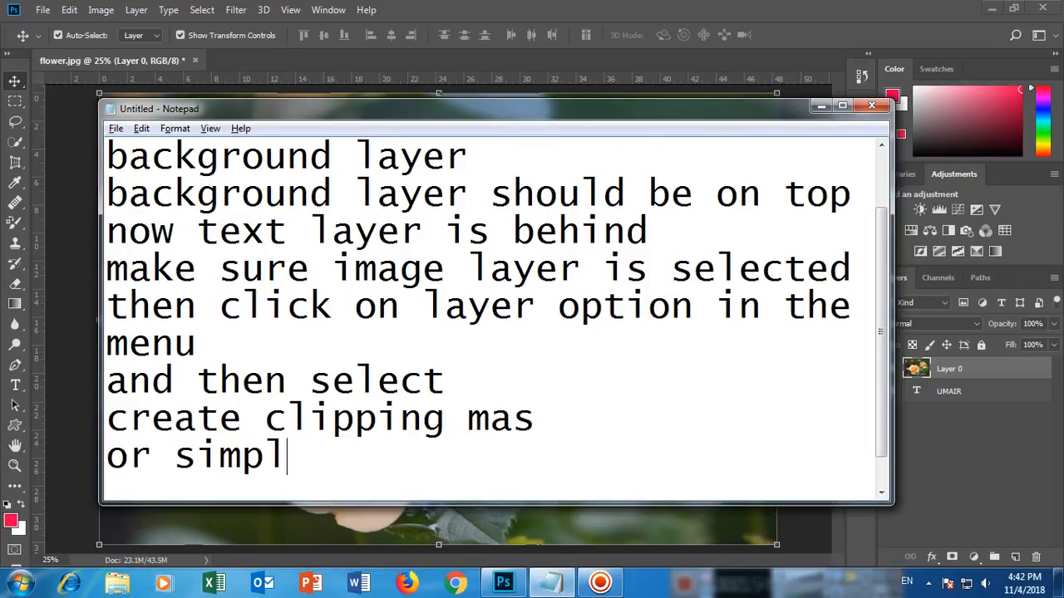
type("y pre")
key("BackSpace")
type("y press")
key("Return")
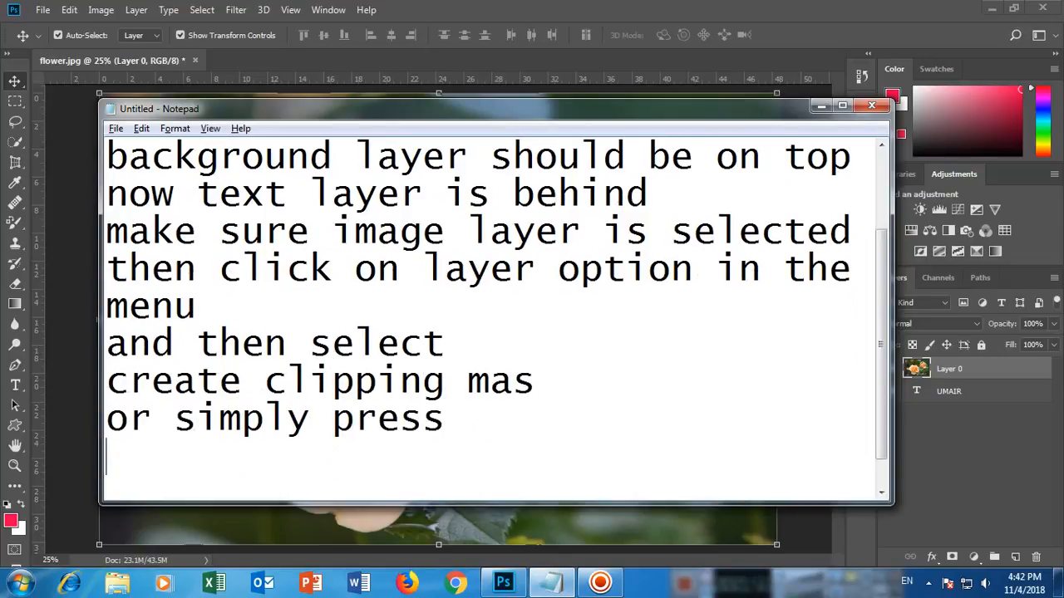
type("Al")
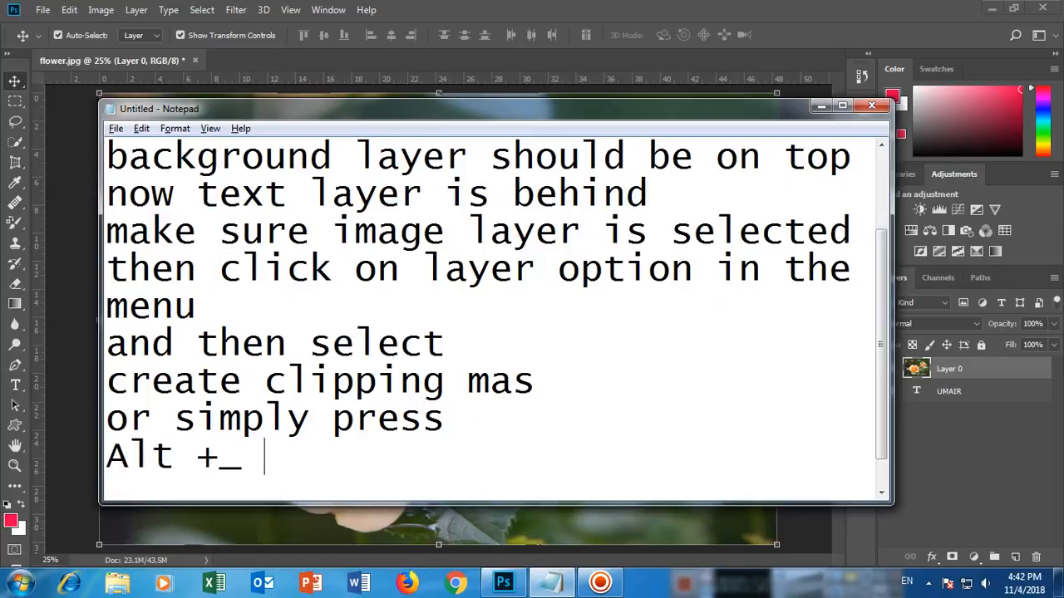
type("t + Ctr")
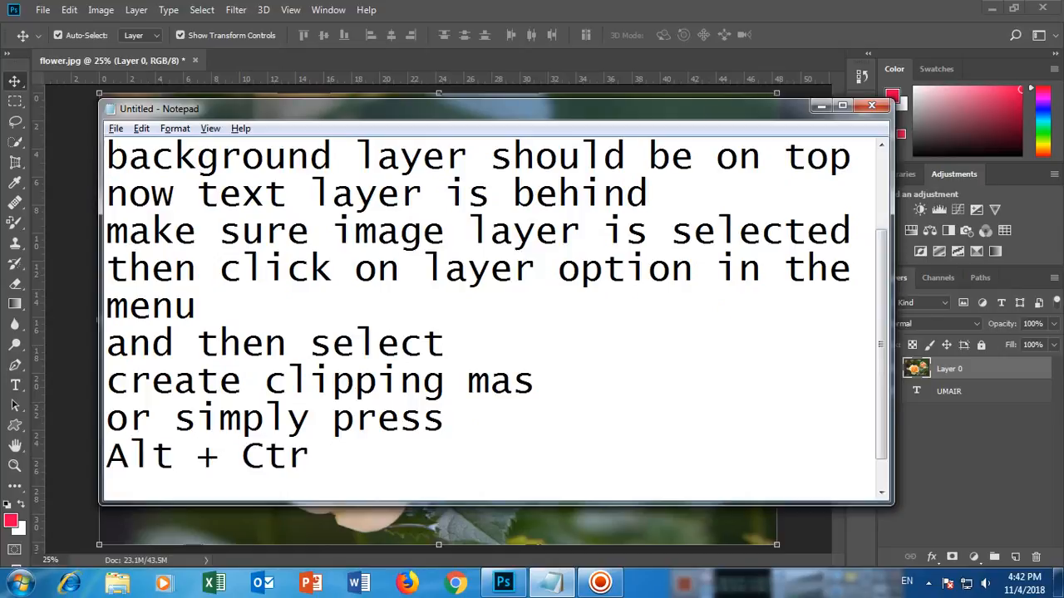
type("l + G on ")
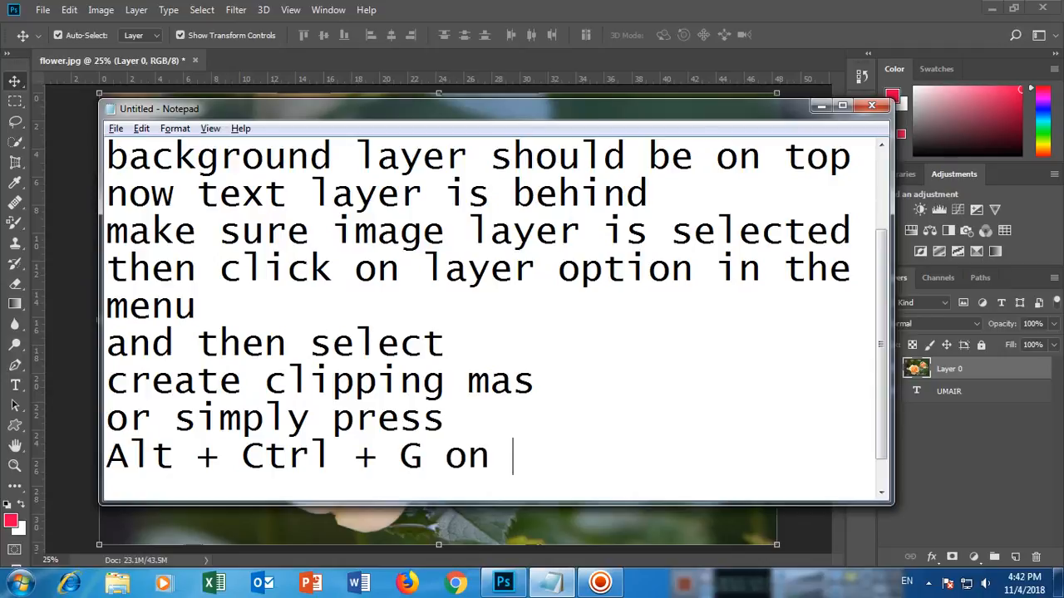
type("your keyboard")
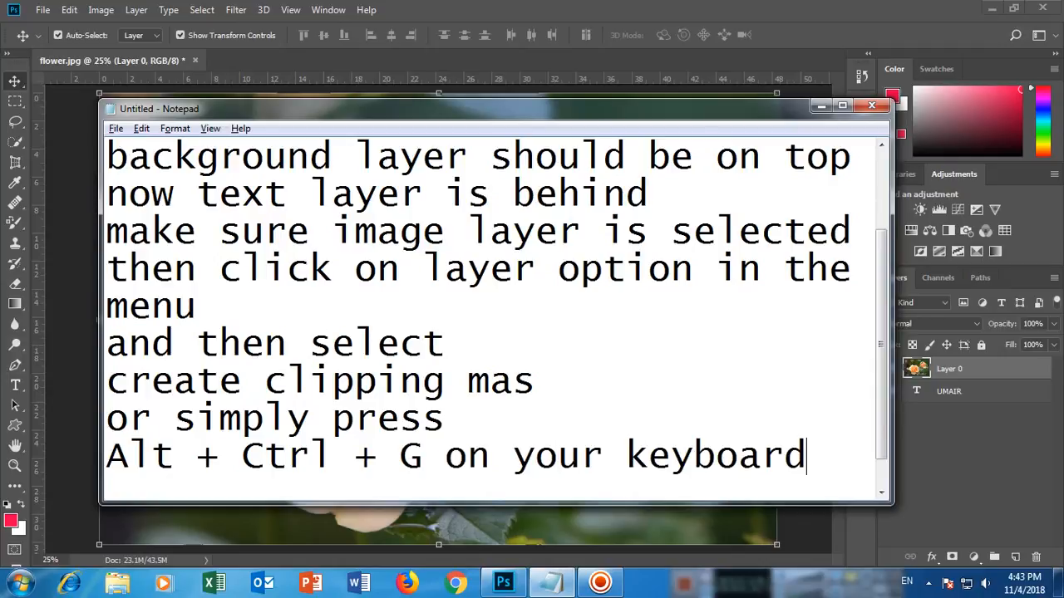
Step: Return to Photoshop, clip the flower layer to the text layer with a clipping mask, and shift the image slightly left inside the letters
left_click(121, 87)
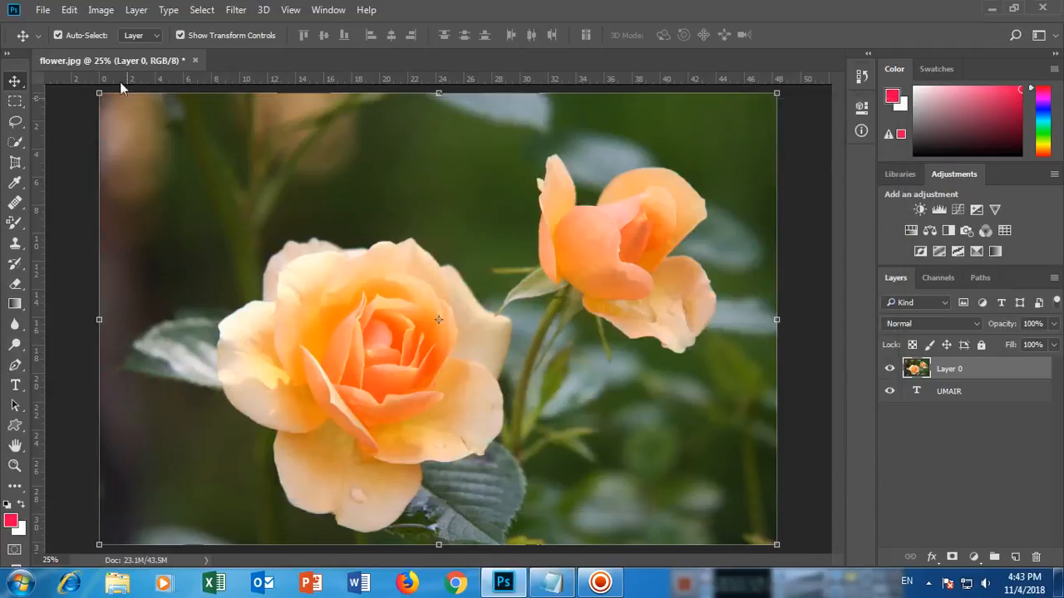
left_click(136, 11)
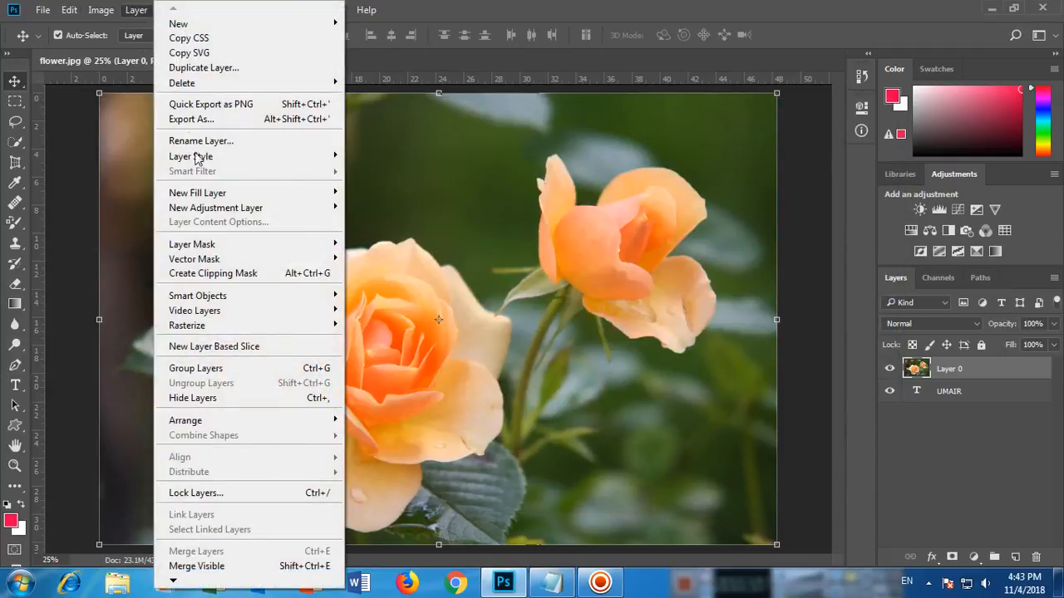
left_click(247, 276)
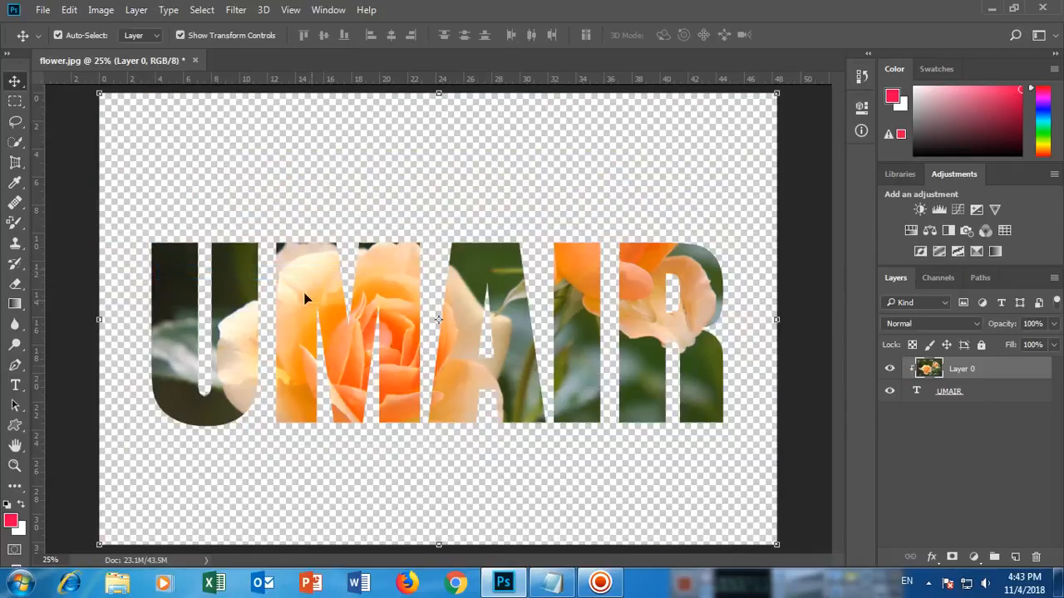
left_click_drag(513, 344, 472, 384)
Step: Try merging the visible layers into one, and undo the merge
left_click(136, 10)
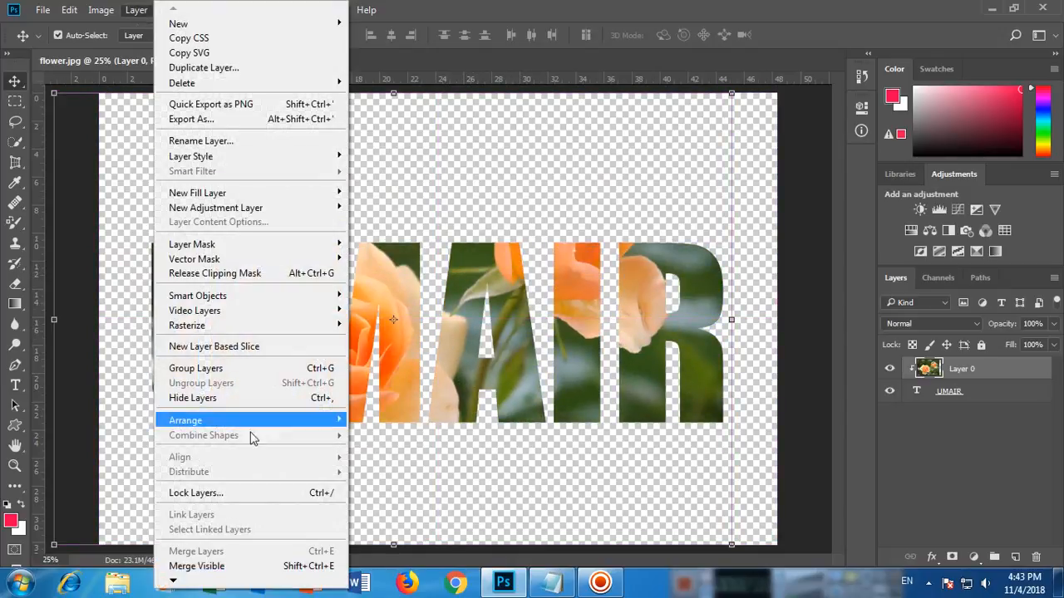
left_click(245, 568)
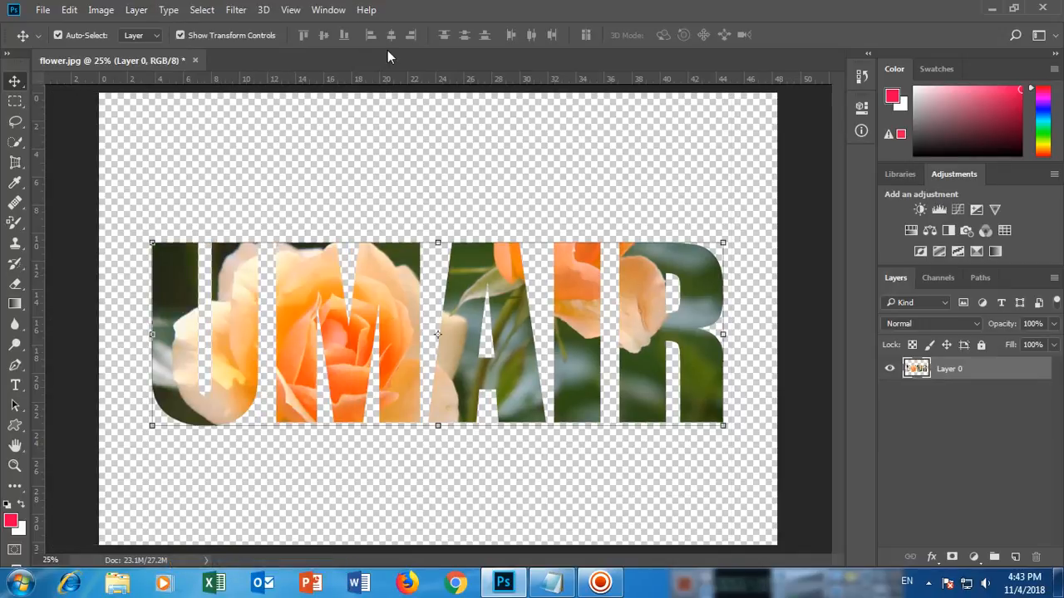
key("ctrl+z")
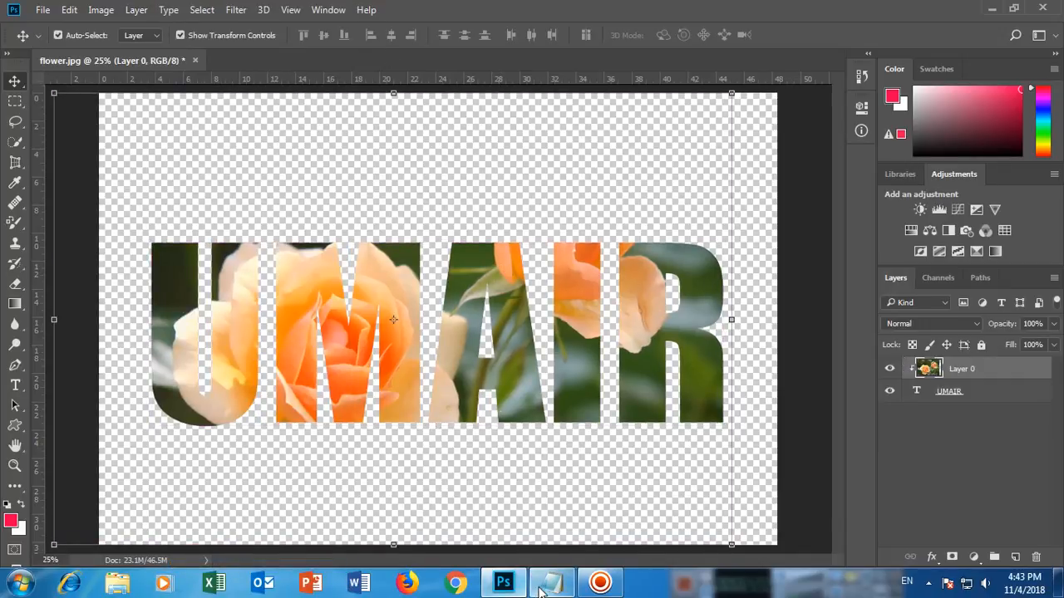
Step: Switch to Notepad and replace the whole note with "now you can see image is inside the text"
left_click(541, 586)
key("ctrl+a")
key("Delete")
type("now ")
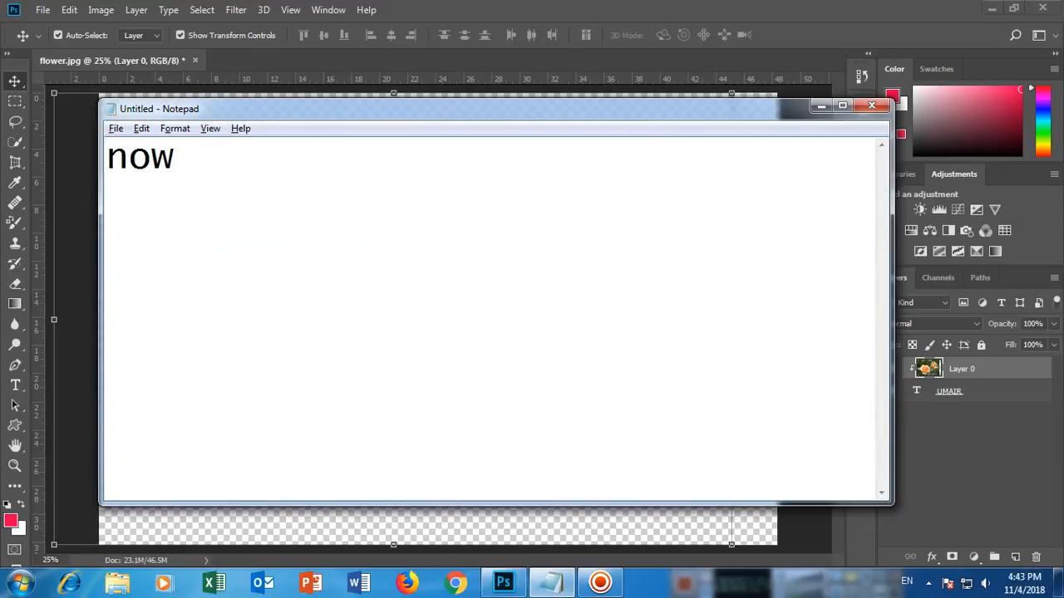
type("ther")
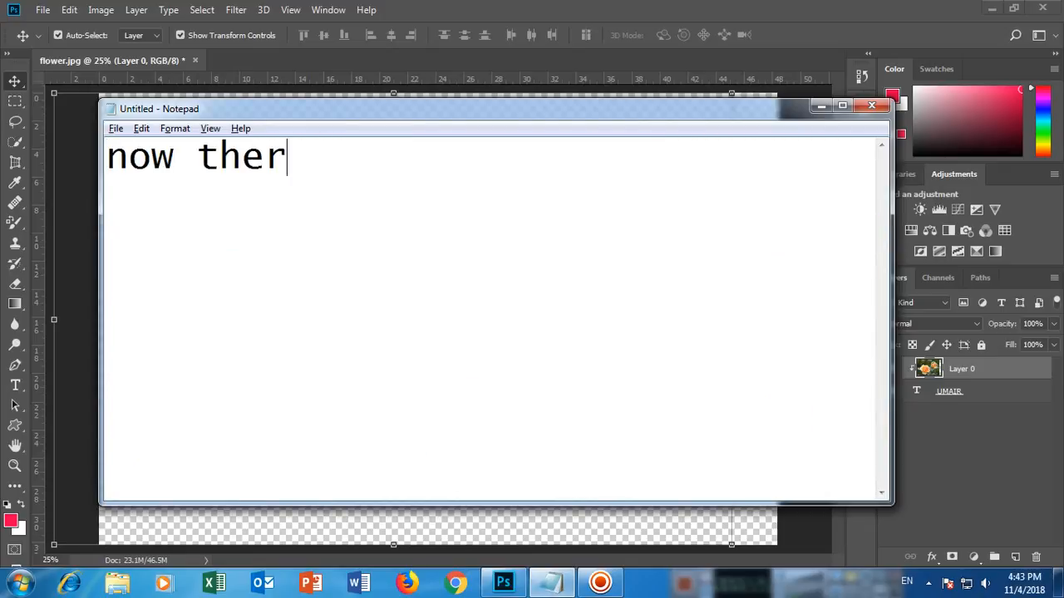
key("ctrl+a")
type("now you c")
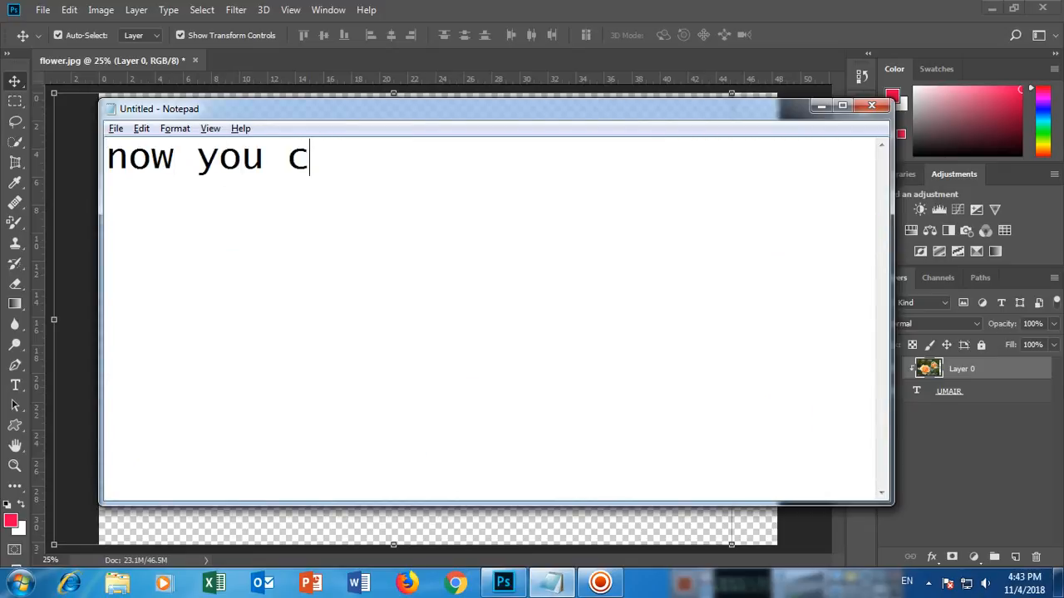
type("an see image ")
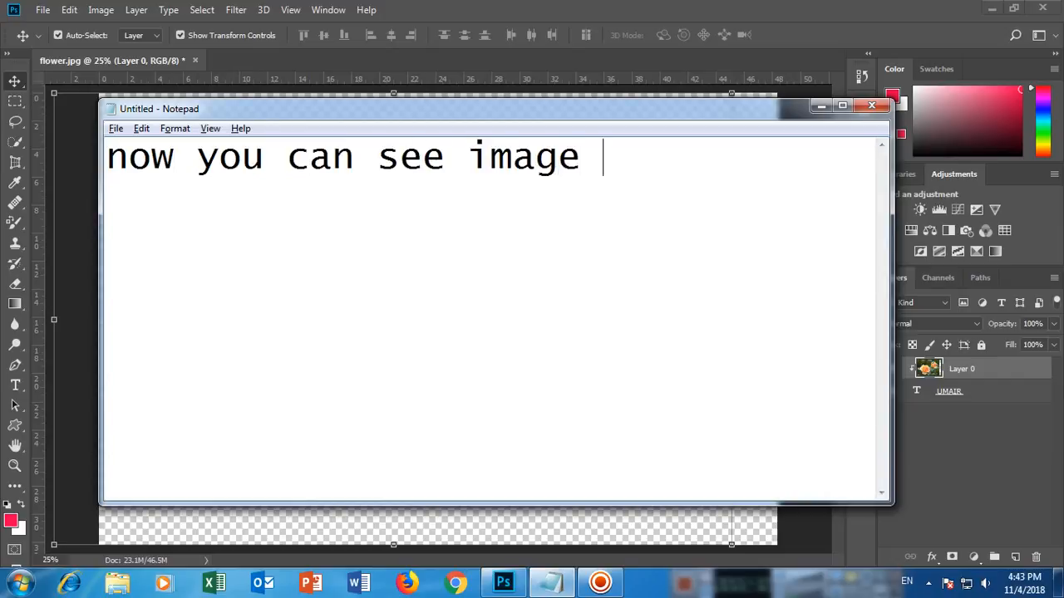
type("is insid")
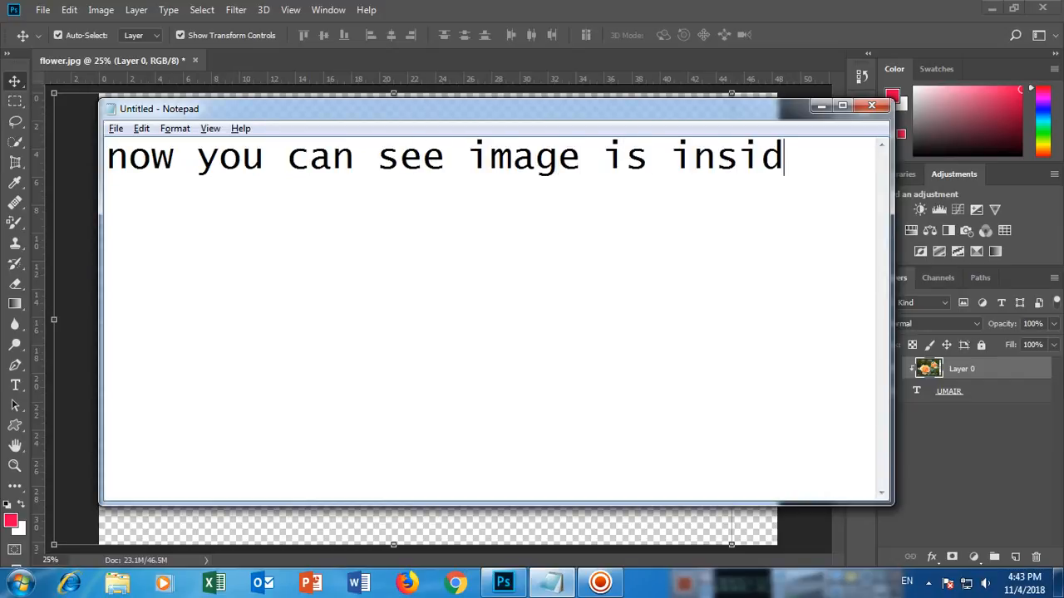
type("e the text")
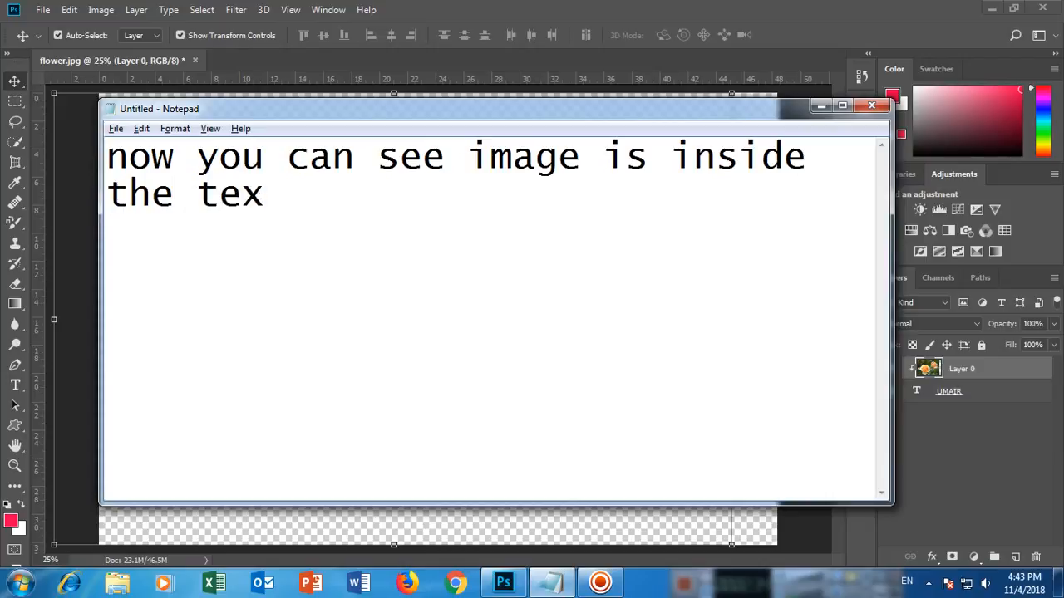
Step: Add the line "and now there are two layers" below the note's first sentence
key("Return")
type("and now there ")
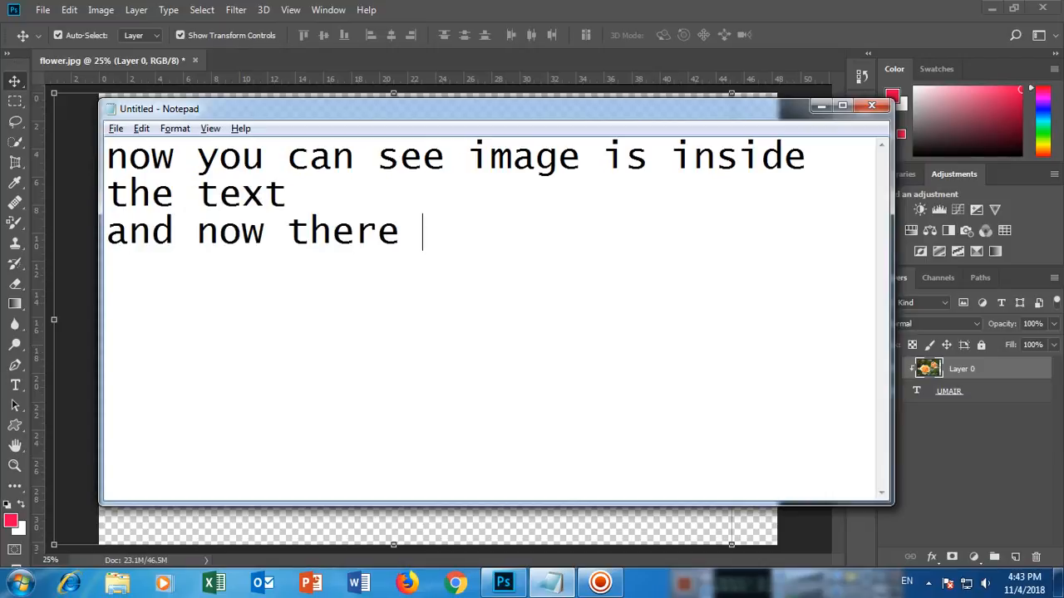
type("are two layers")
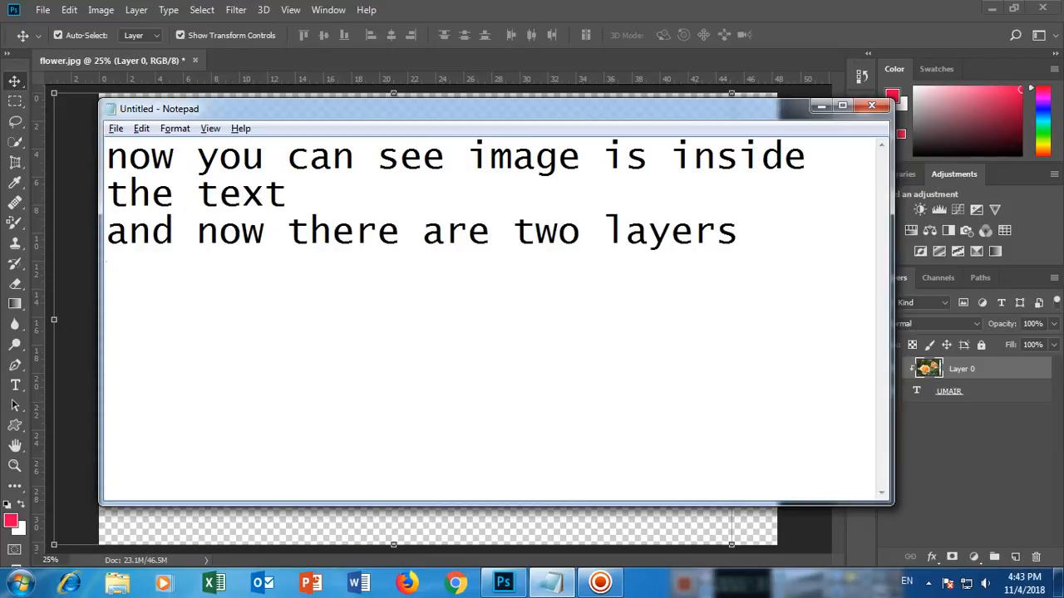
Step: Add the line "we can make them one layer" at the end of the note
key("Return")
type("we can make them")
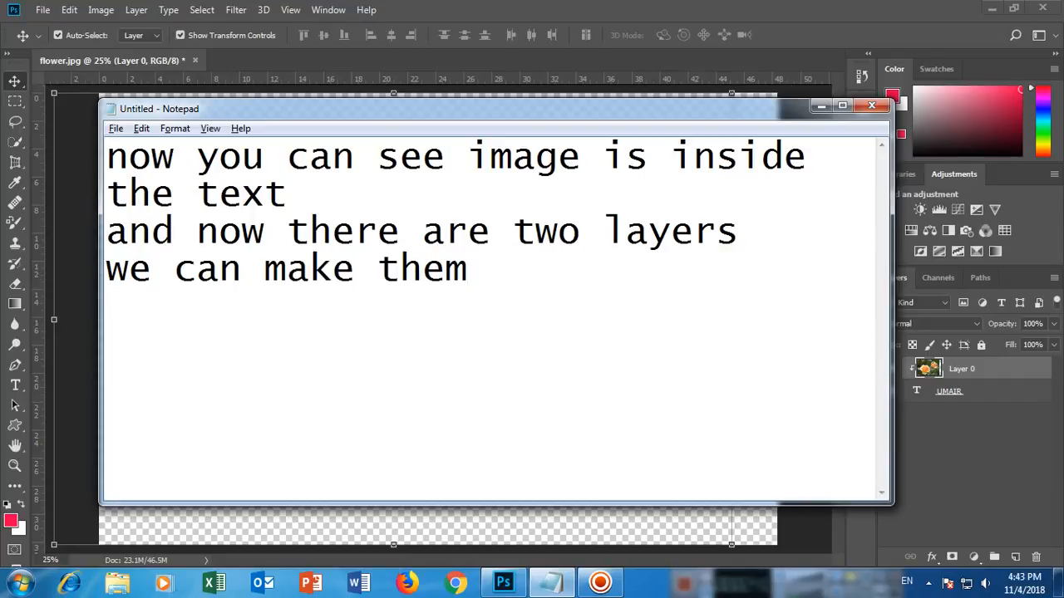
type(" on elaye")
key("BackSpace")
key("BackSpace")
key("BackSpace")
key("BackSpace")
key("BackSpace")
key("BackSpace")
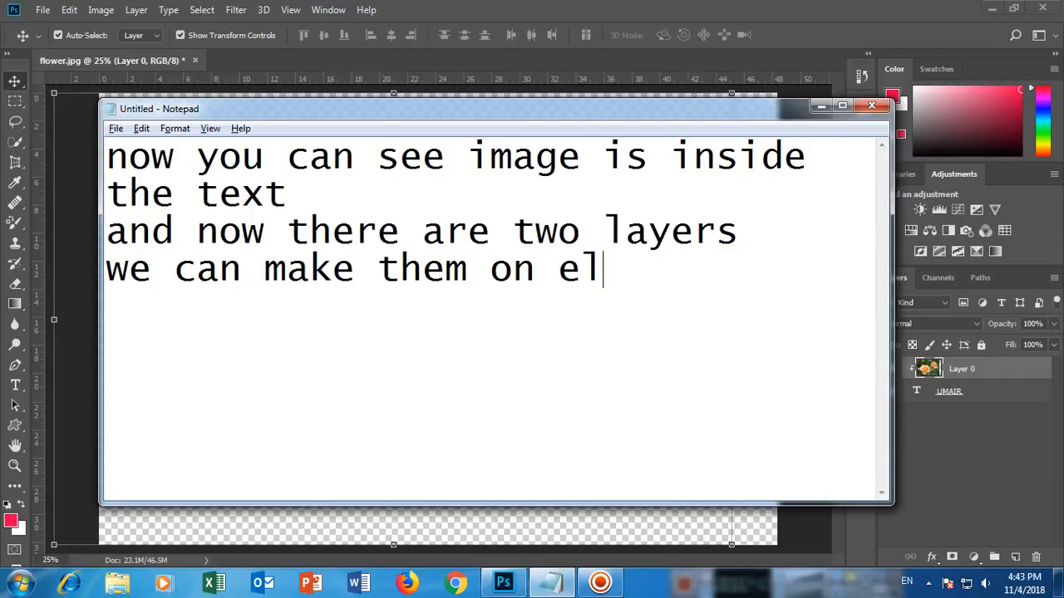
type("e layer")
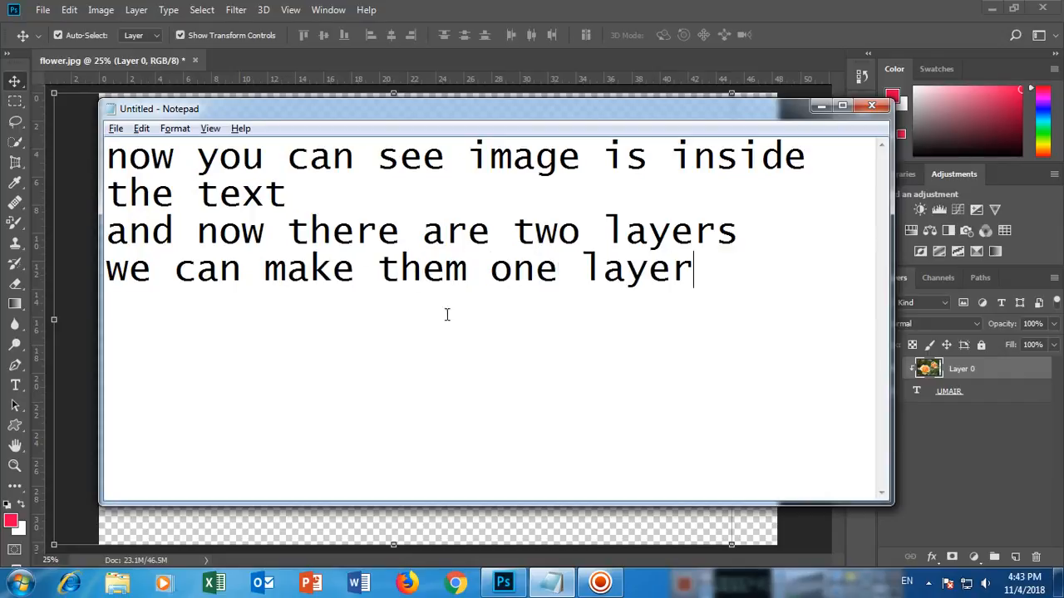
Step: Switch to Photoshop and merge the visible flower and text layers into one layer
left_click(463, 9)
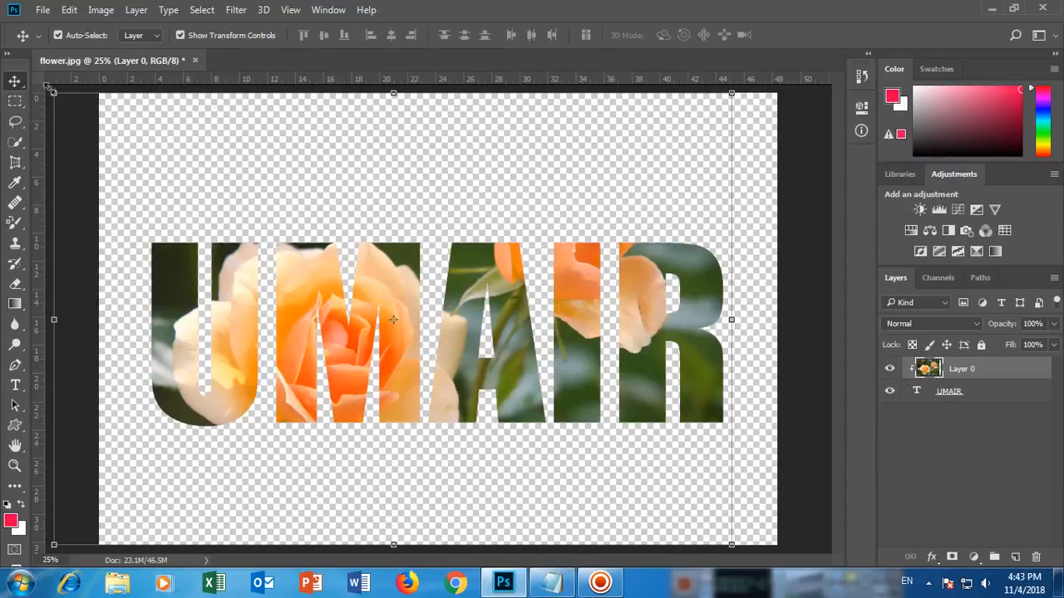
left_click(141, 10)
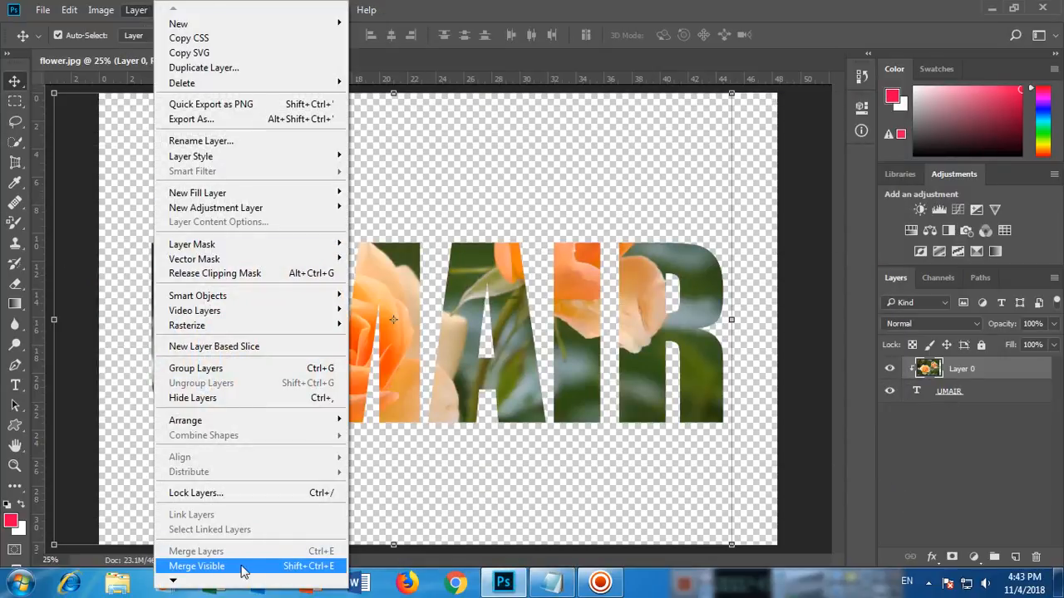
left_click(197, 566)
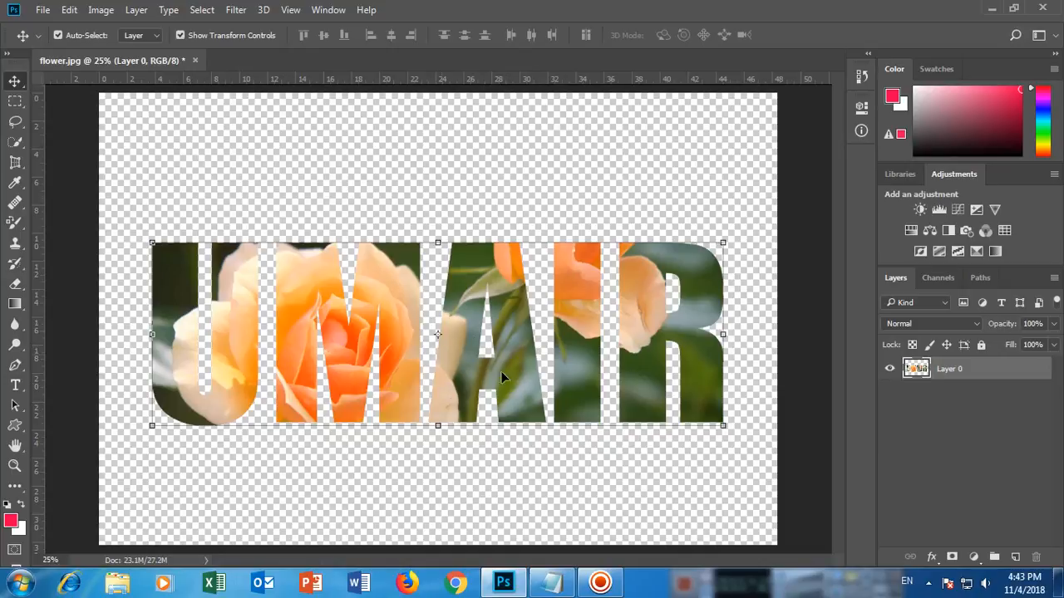
Step: Switch to Notepad and add the line "Now apply some blending options" at the end of the note
key("alt+Tab")
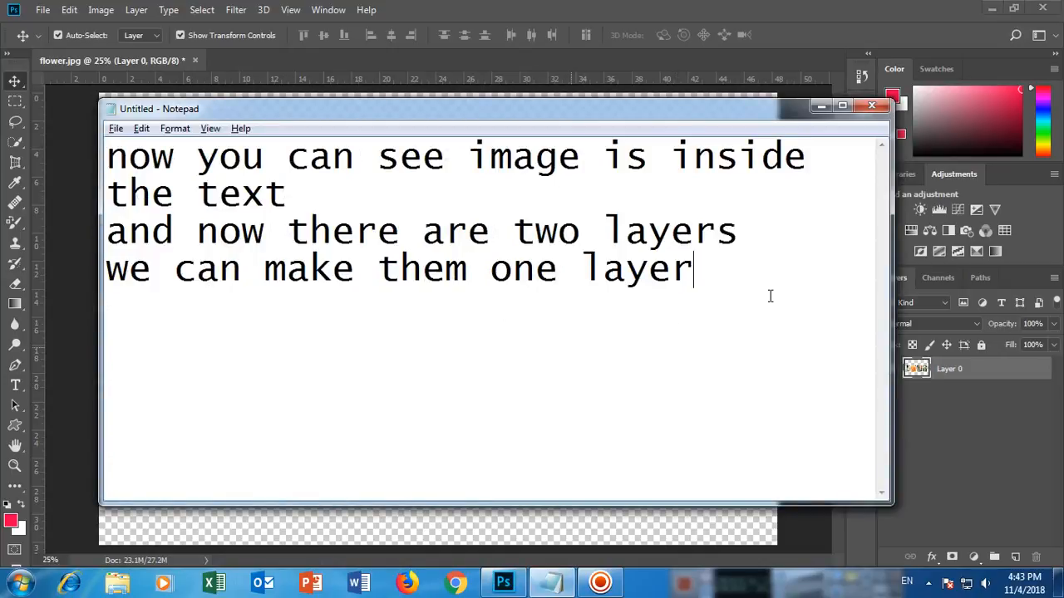
type("Now apply s")
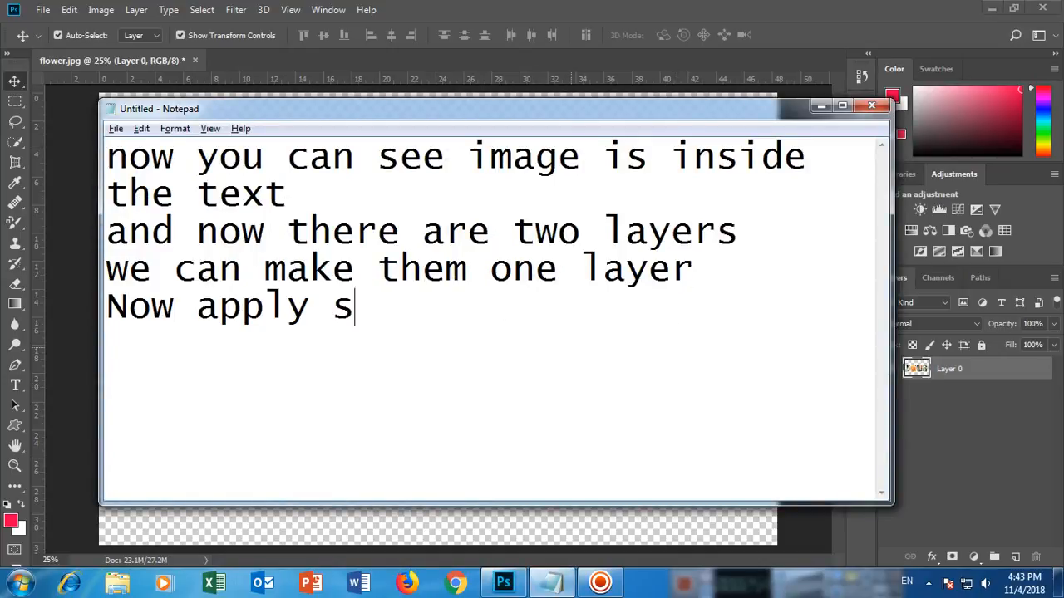
type("ome blending options")
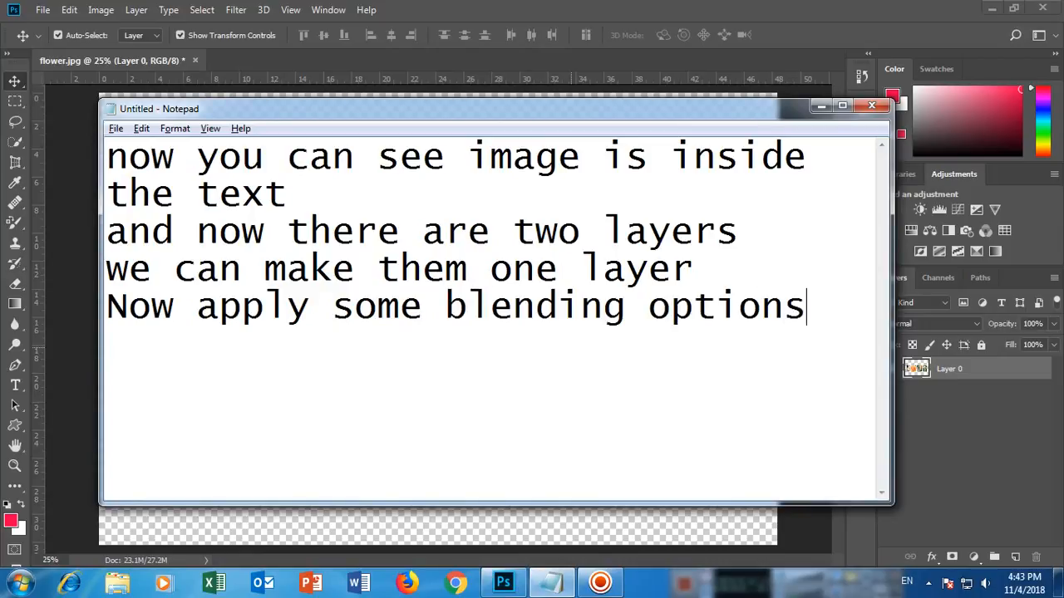
Step: Return to Photoshop and give the merged layer a drop shadow with 100% opacity, 7 px distance, 27% spread and 32 px size
key("alt+Tab")
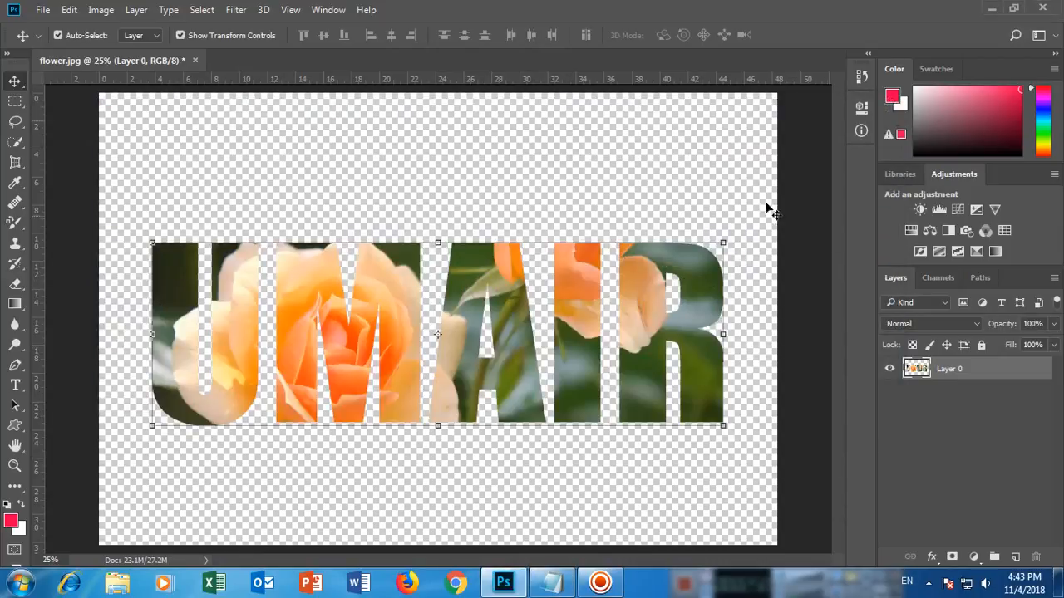
right_click(974, 369)
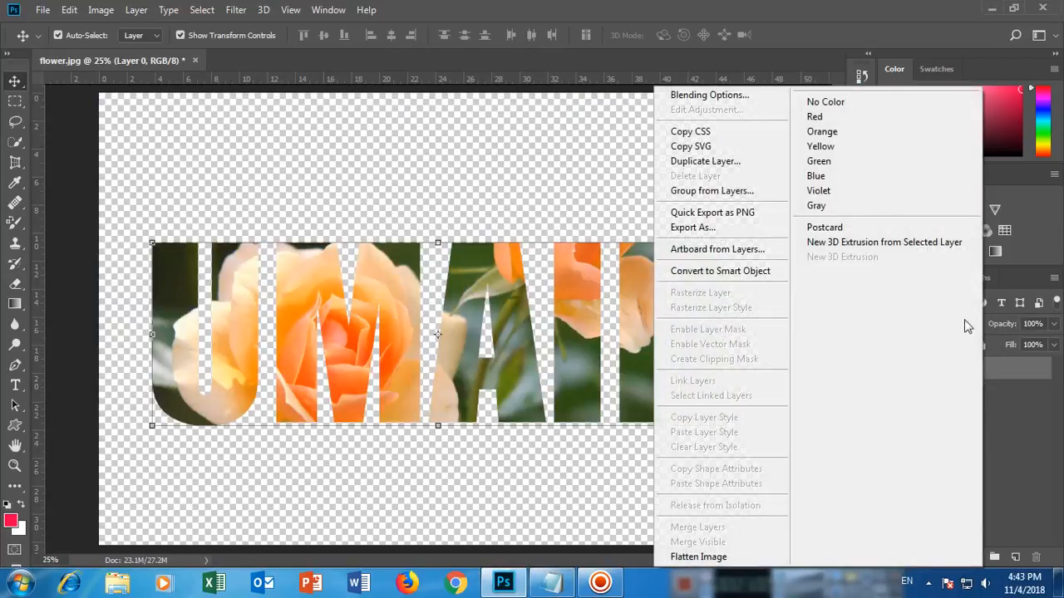
left_click(744, 98)
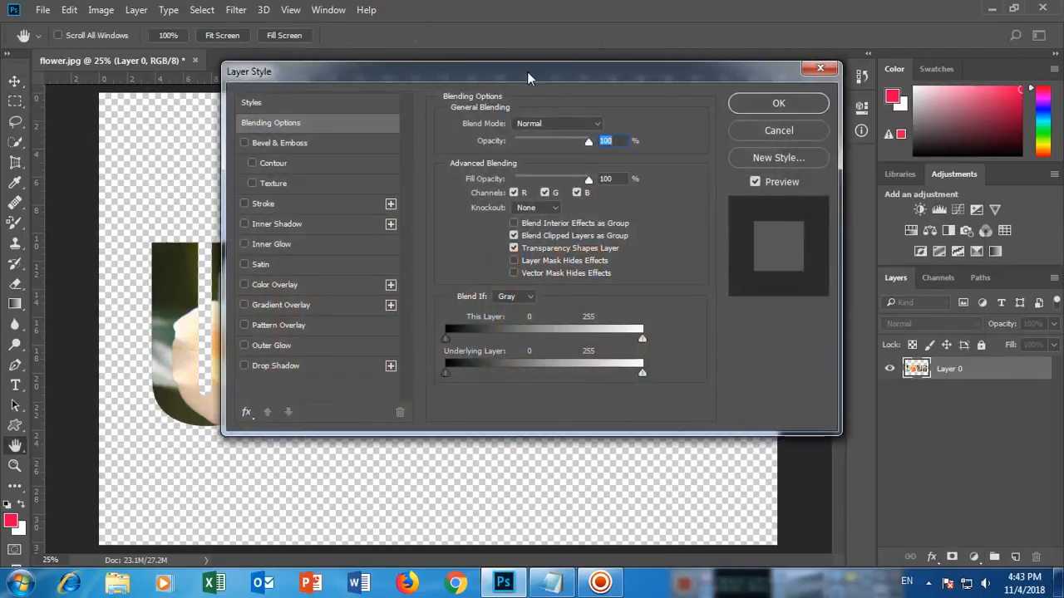
left_click_drag(321, 76, 837, 65)
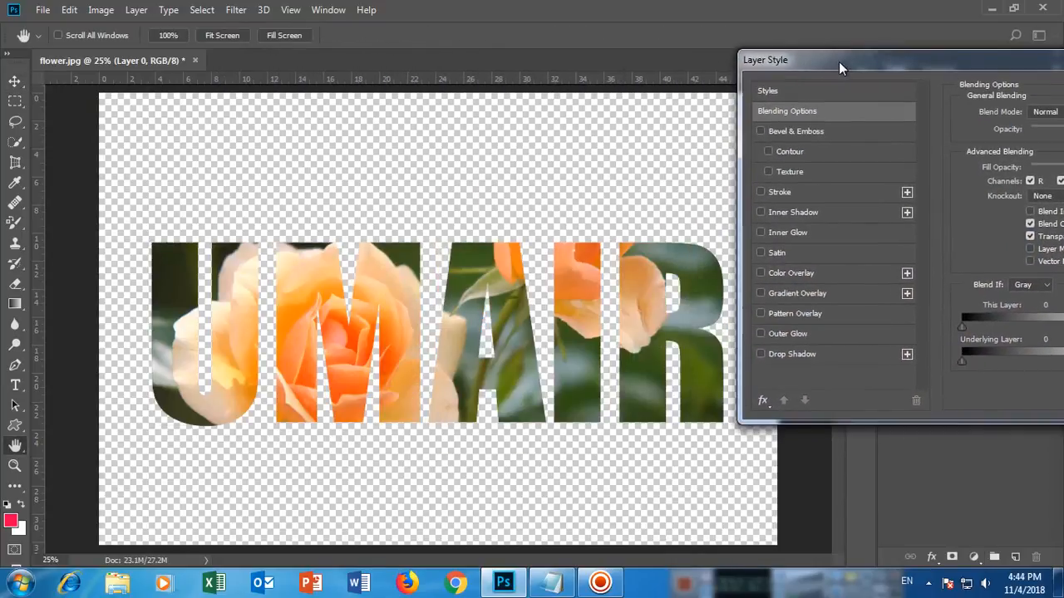
left_click(786, 350)
left_click_drag(798, 64, 590, 18)
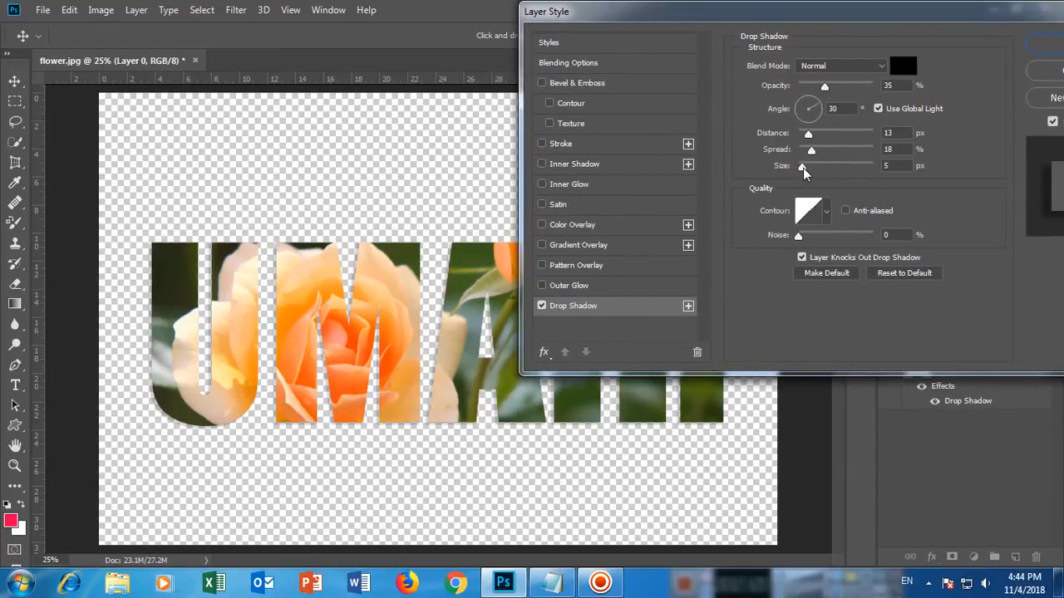
left_click_drag(802, 168, 804, 134)
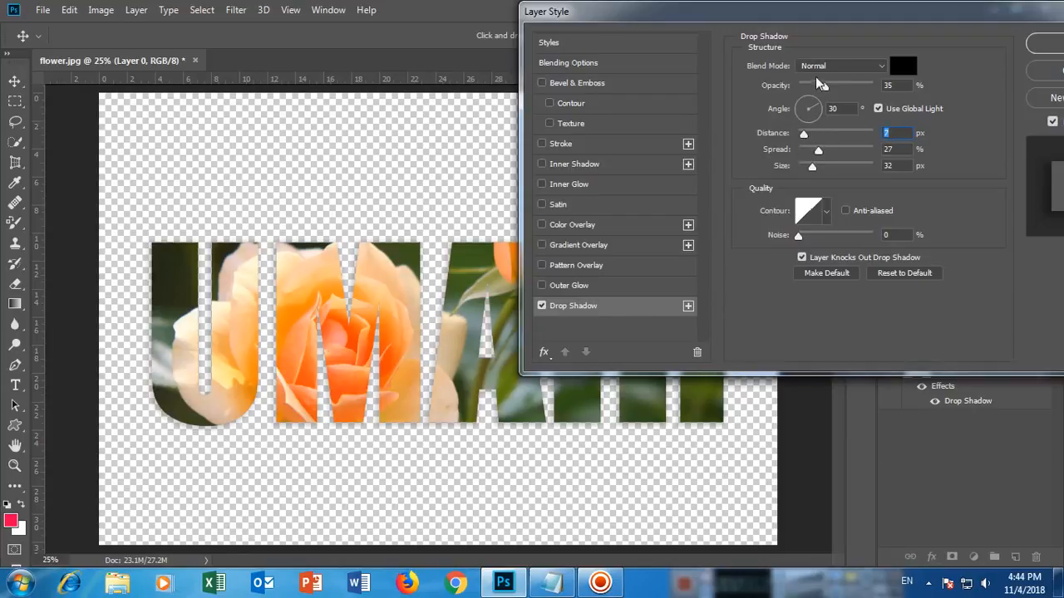
left_click_drag(825, 85, 874, 92)
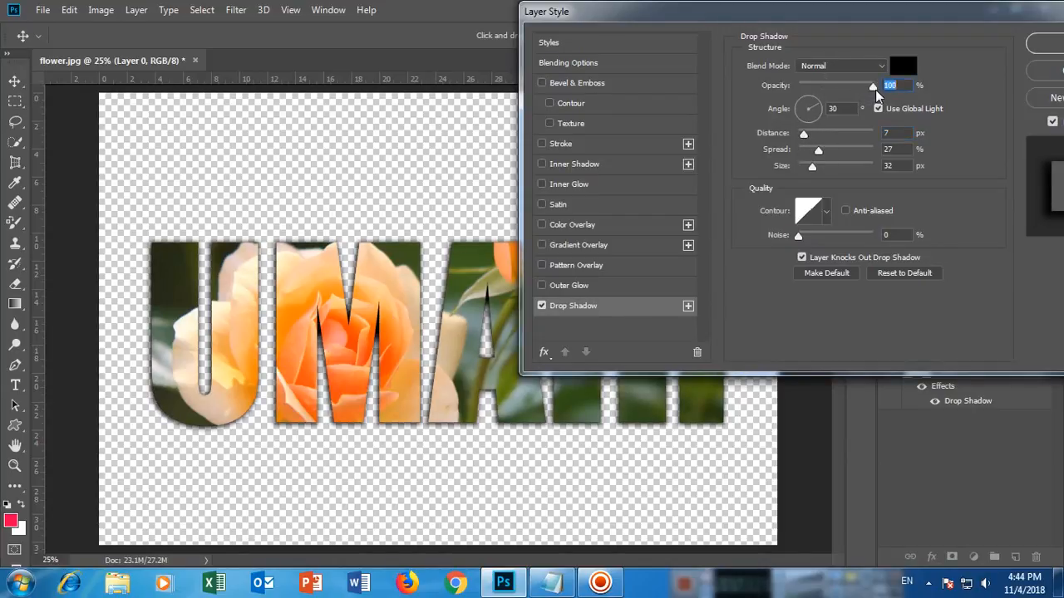
Step: Add Bevel & Emboss with Contour to the layer style, with depth 771%, size 38 px and soften 10 px
left_click(577, 83)
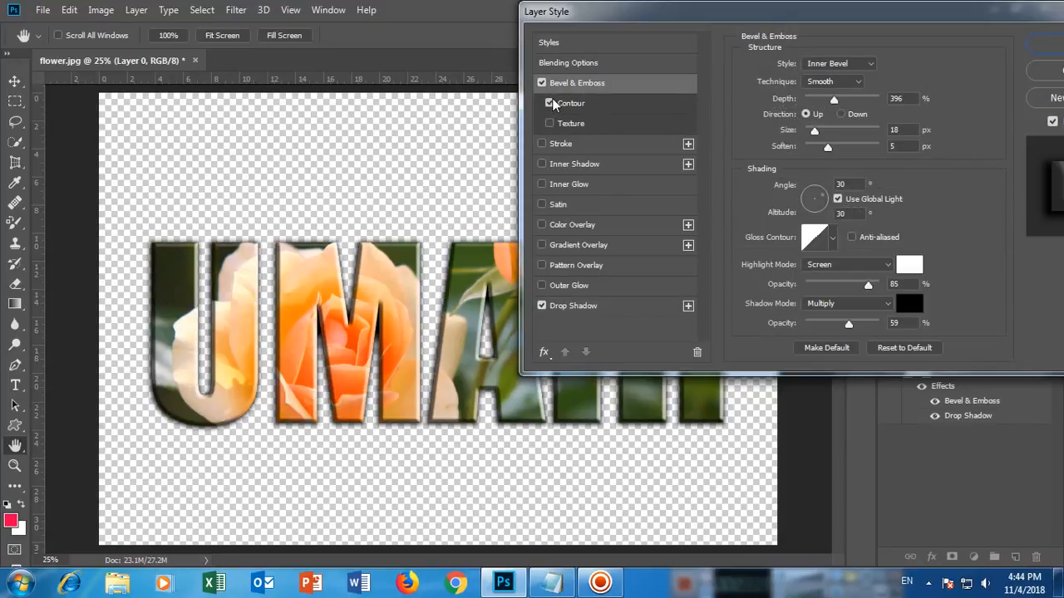
left_click_drag(837, 103, 858, 101)
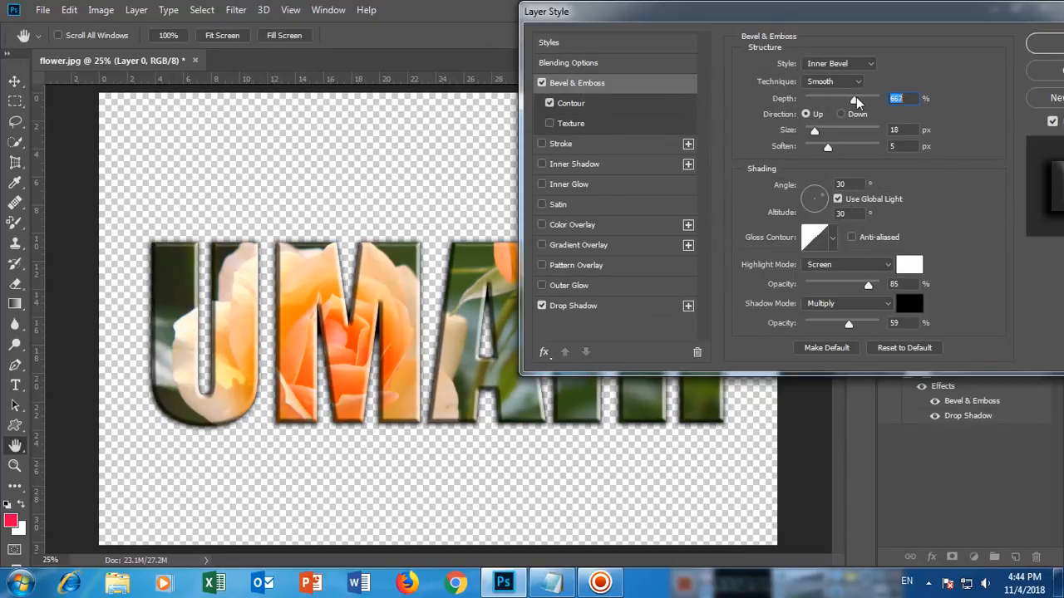
left_click_drag(815, 131, 851, 152)
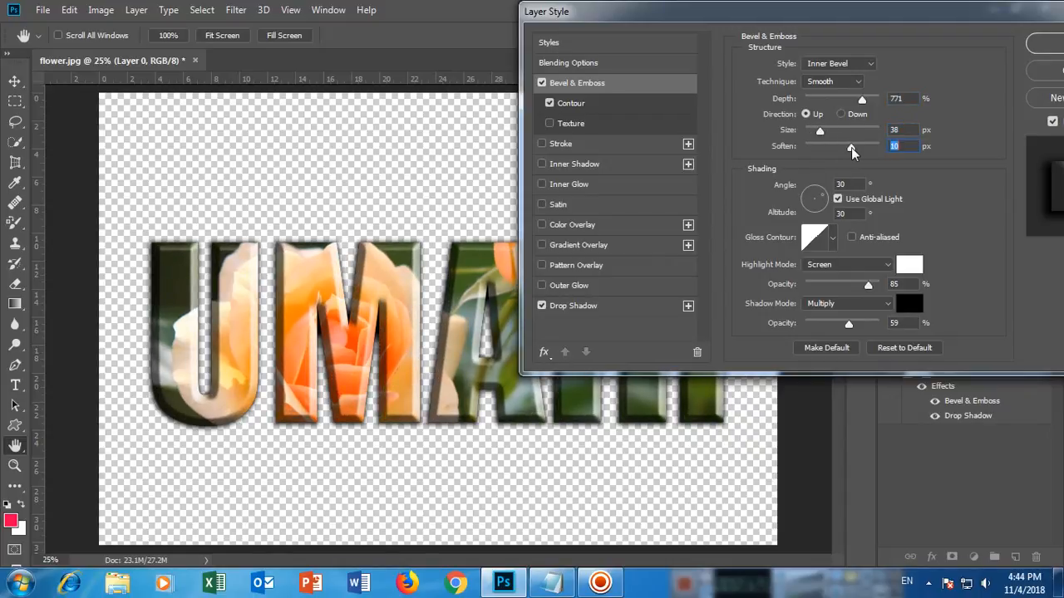
Step: Add a black outside stroke to the layer style with 68% opacity and a size of 15 px
left_click(578, 143)
left_click(774, 187)
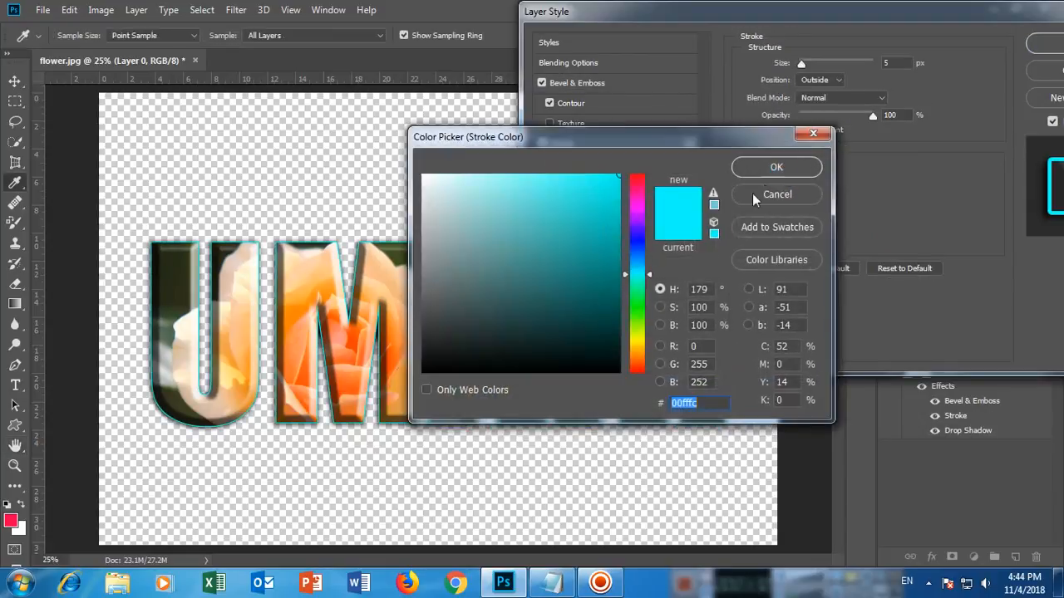
left_click_drag(586, 296, 634, 392)
left_click(776, 168)
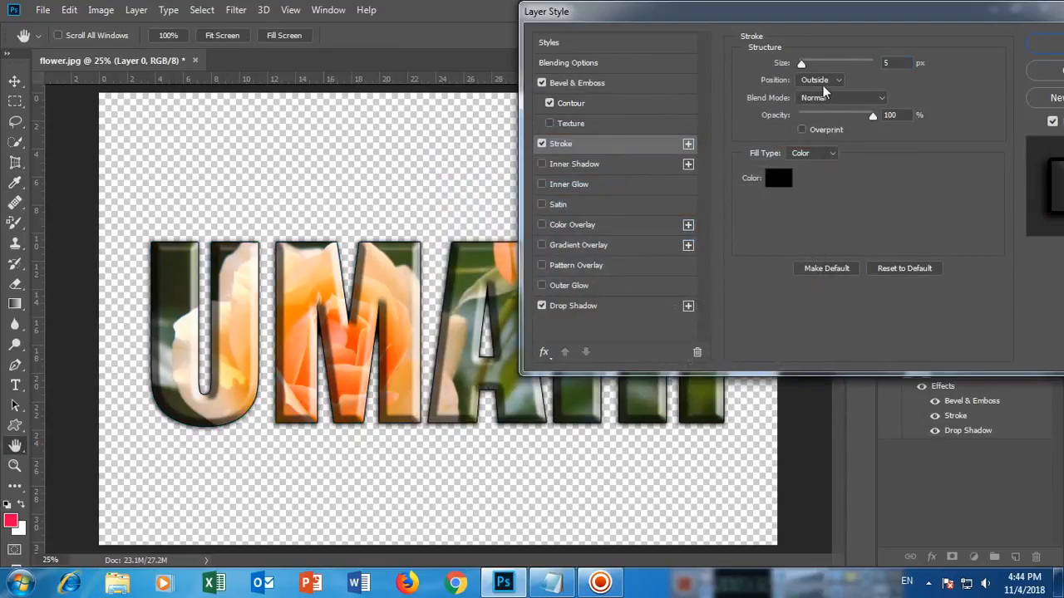
mouse_move(872, 115)
left_mouse_down()
mouse_move(820, 116)
mouse_move(847, 122)
left_mouse_up()
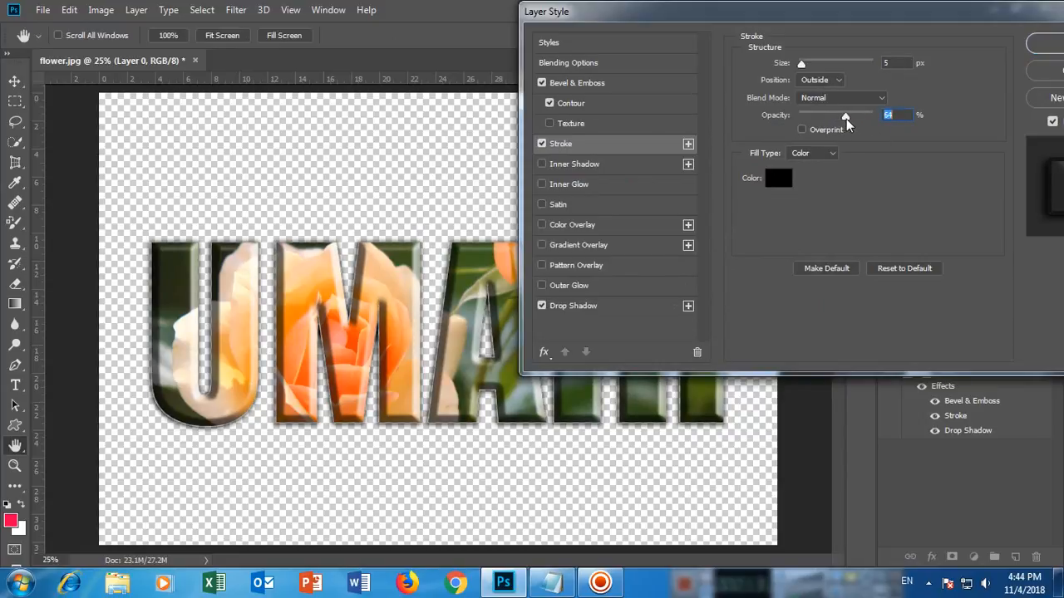
left_click(800, 63)
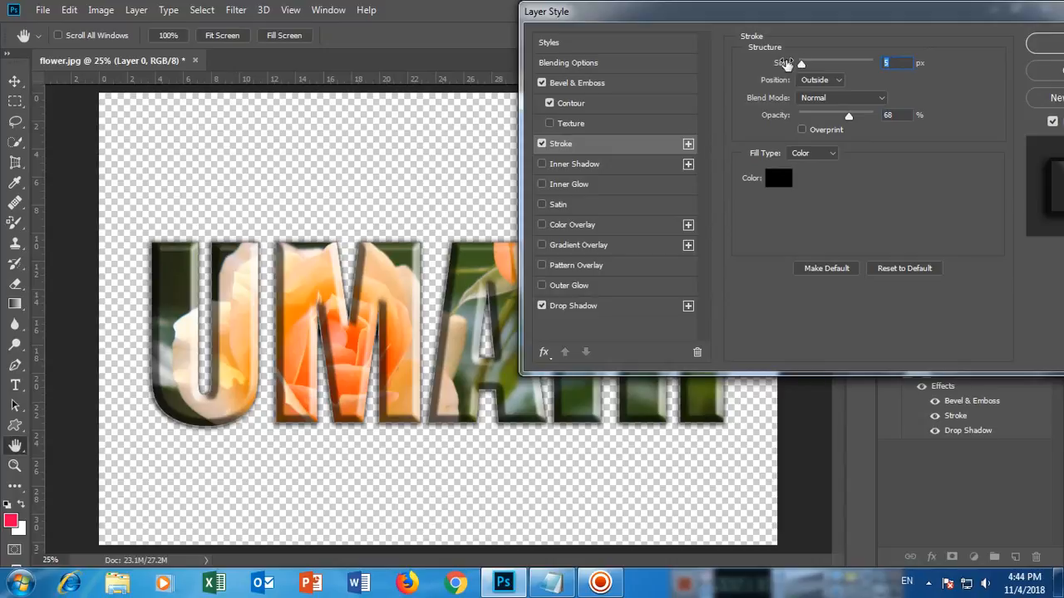
type("15")
key("Tab")
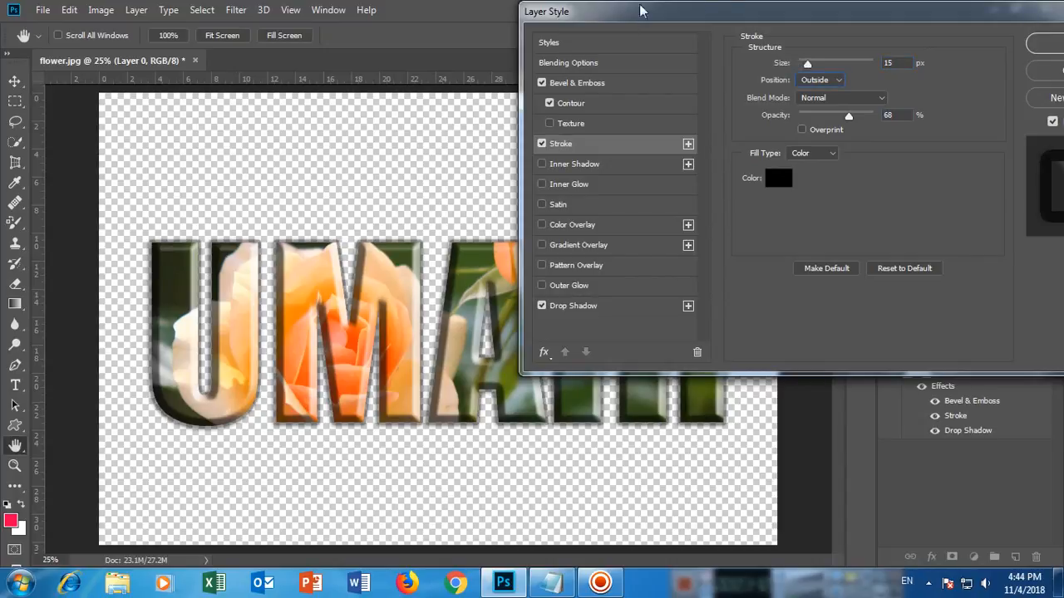
Step: Change the stroke colour to bright red
left_click(779, 178)
left_click_drag(641, 241, 640, 170)
left_click_drag(576, 192, 619, 171)
key("Return")
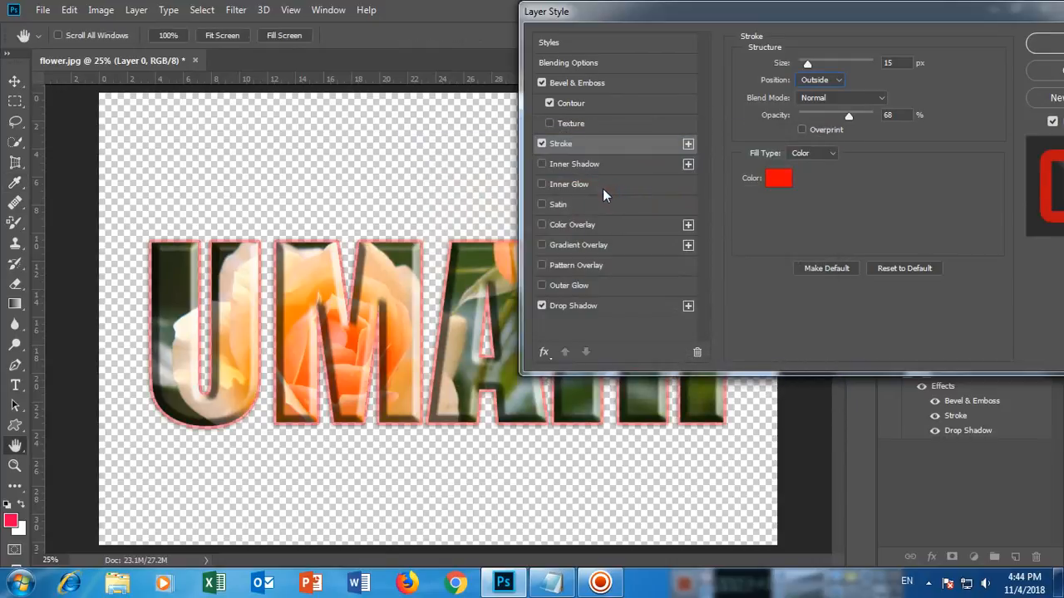
Step: Change the stroke colour to olive green and apply the layer style to the lettering
left_click(773, 182)
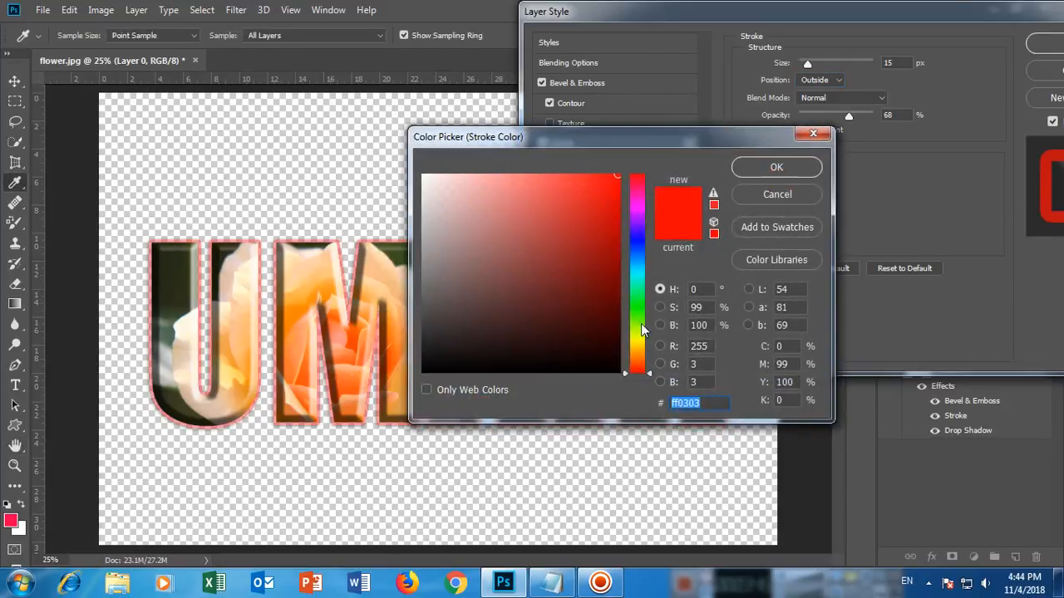
left_click(643, 330)
left_click(619, 245)
key("Return")
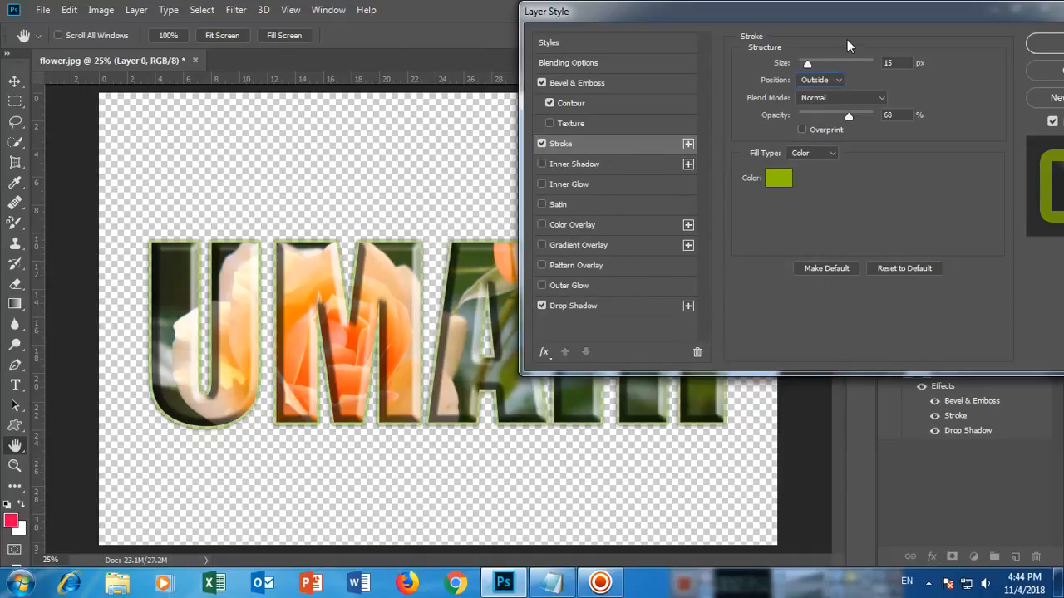
left_click_drag(857, 19, 611, 54)
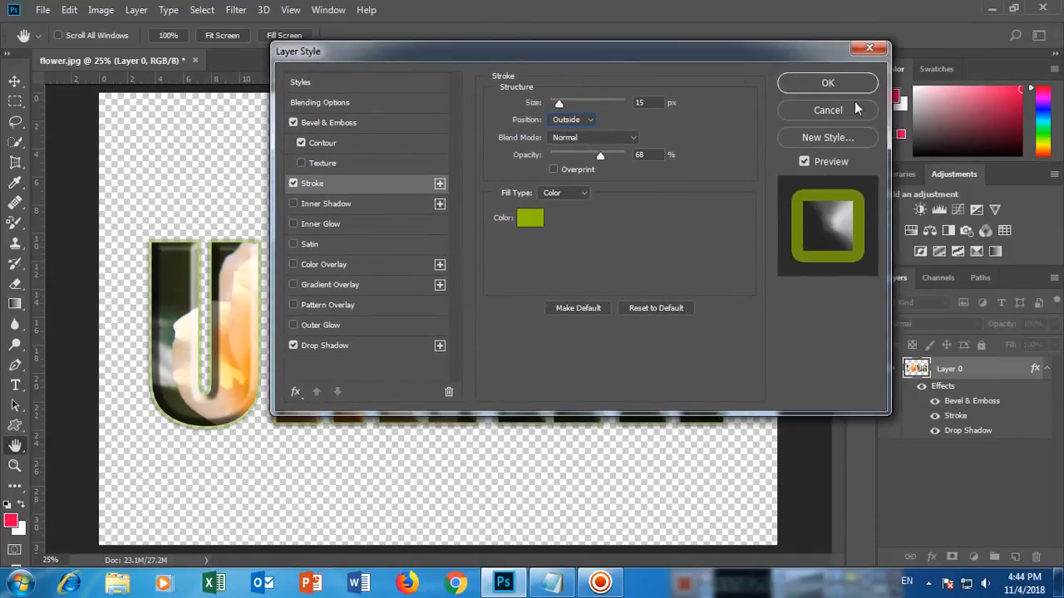
left_click(854, 88)
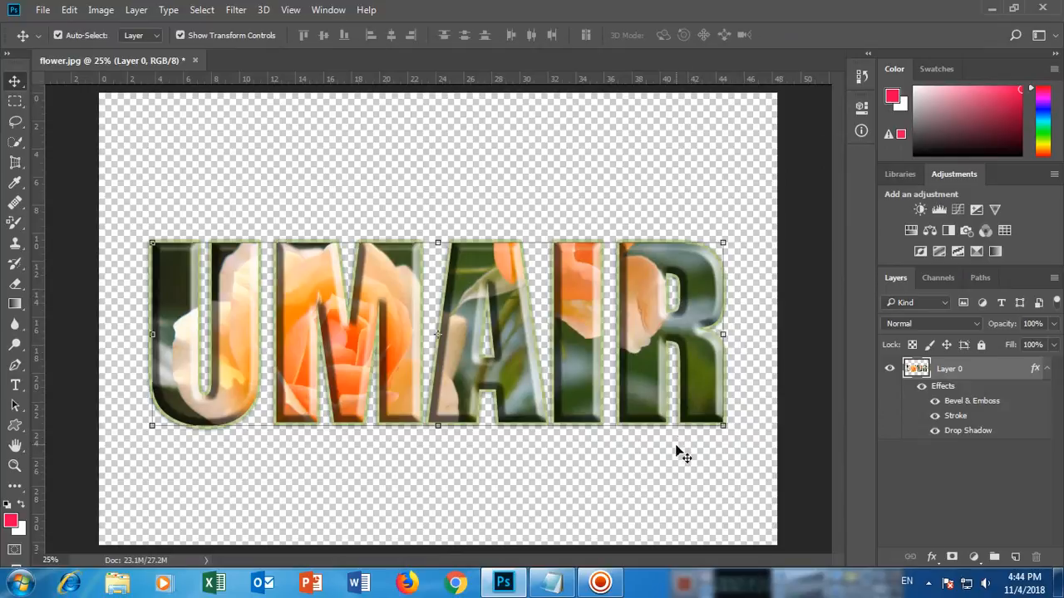
Step: Create a new layer named "Background" and move it below the lettering layer
left_click(137, 10)
mouse_move(216, 23)
left_click(439, 24)
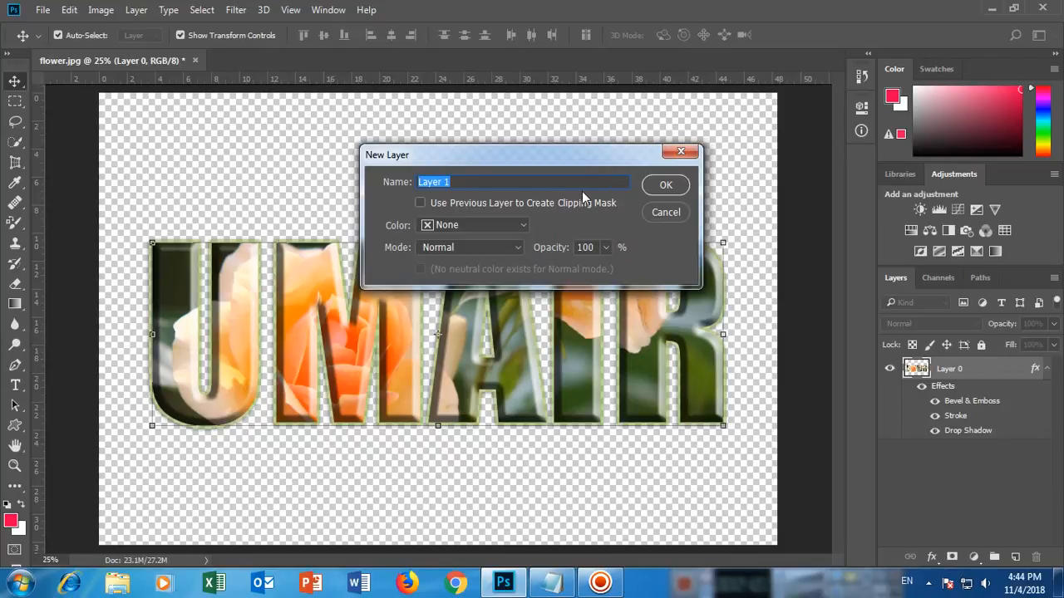
type("Background")
key("Return")
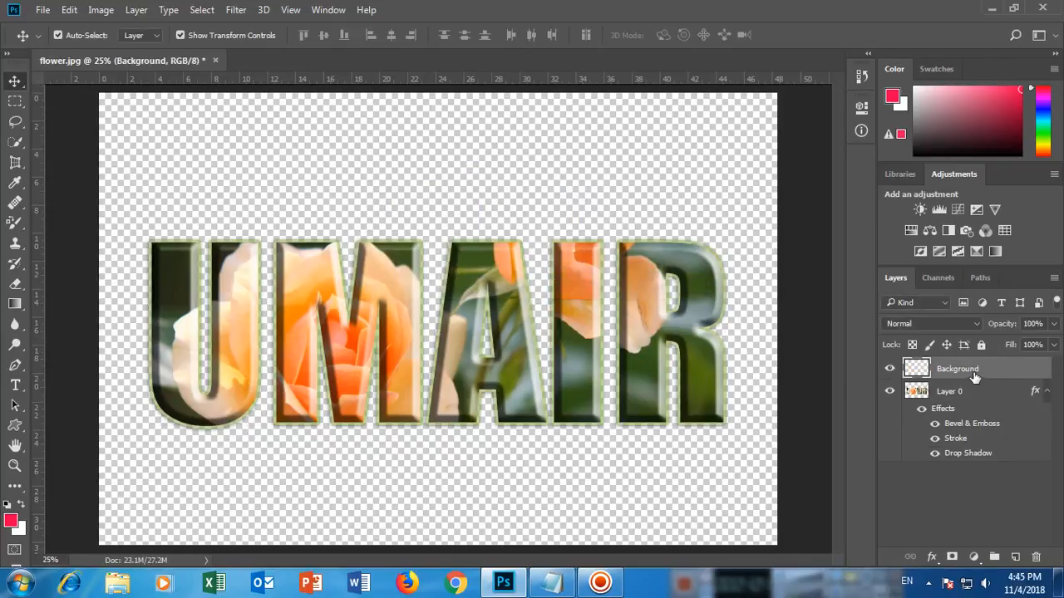
left_click_drag(969, 374, 978, 487)
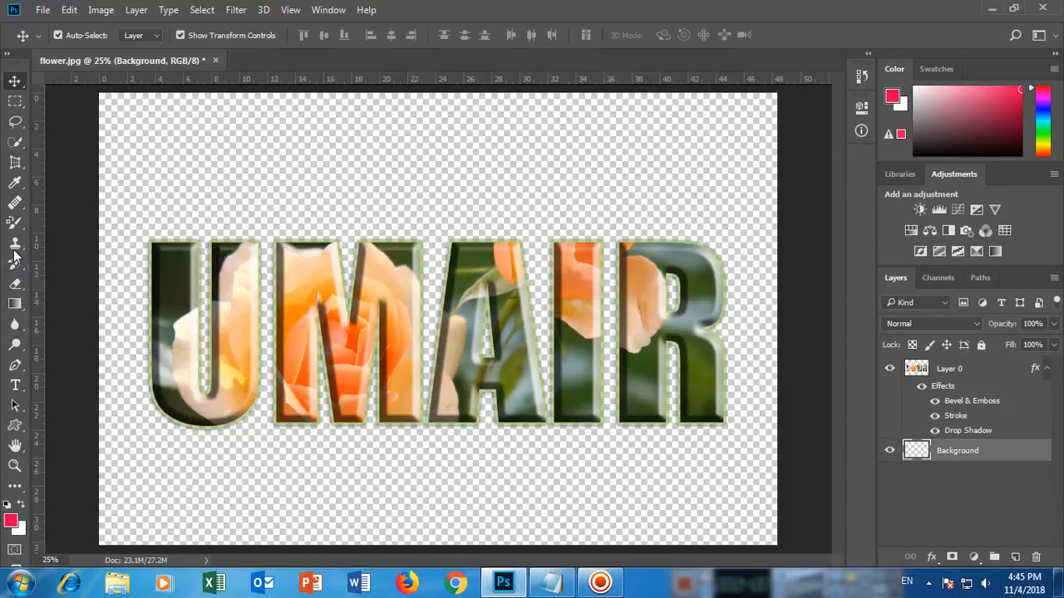
Step: Set the foreground colour to white and fill the Background layer with it using the Paint Bucket tool
left_click(18, 287)
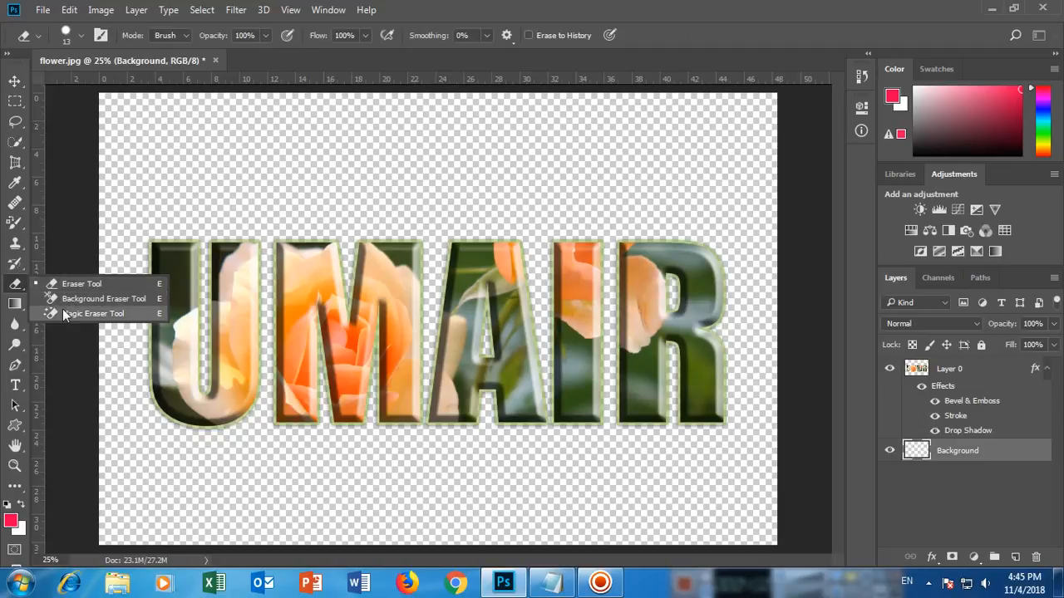
left_click(15, 305)
left_click(84, 319)
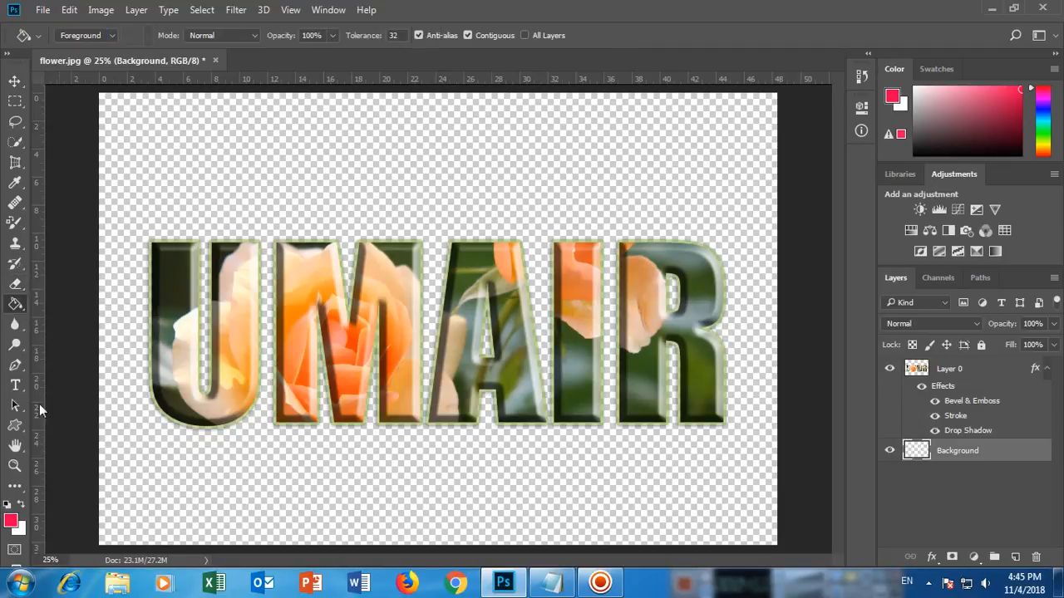
left_click(11, 524)
left_click_drag(461, 214, 397, 174)
key("Return")
left_click(550, 204)
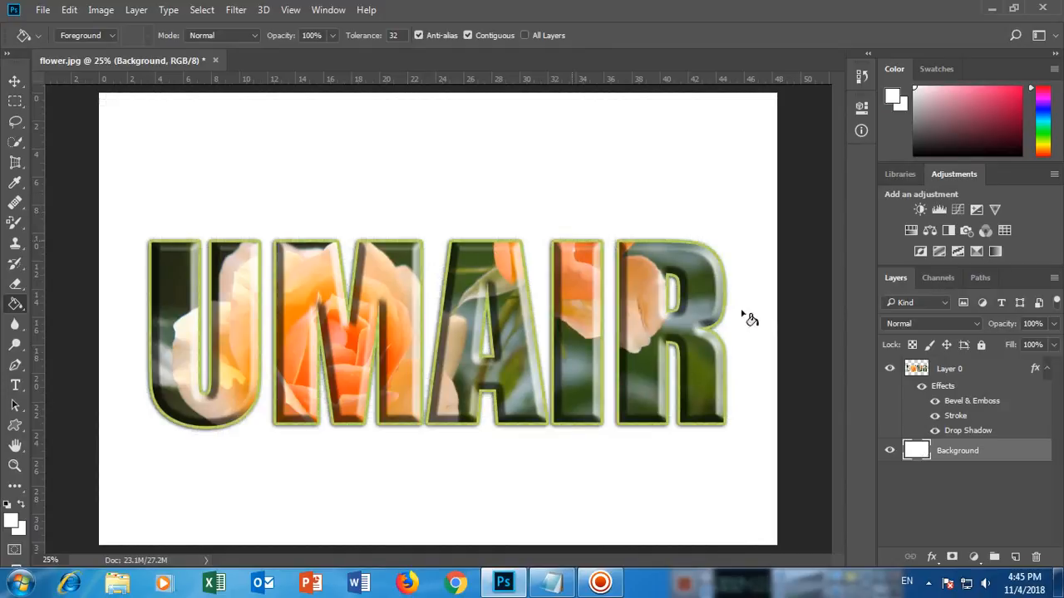
Step: Fully lock the Background layer and, with the Move tool's transform controls turned off, move the lettering straight up near the canvas's upper edge
left_click(981, 343)
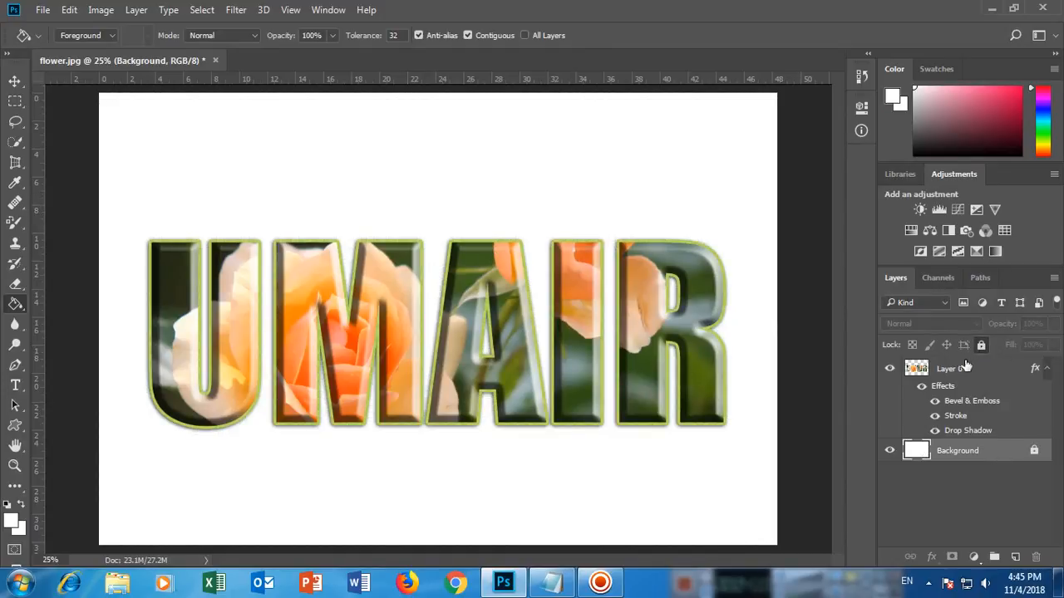
left_click(955, 368)
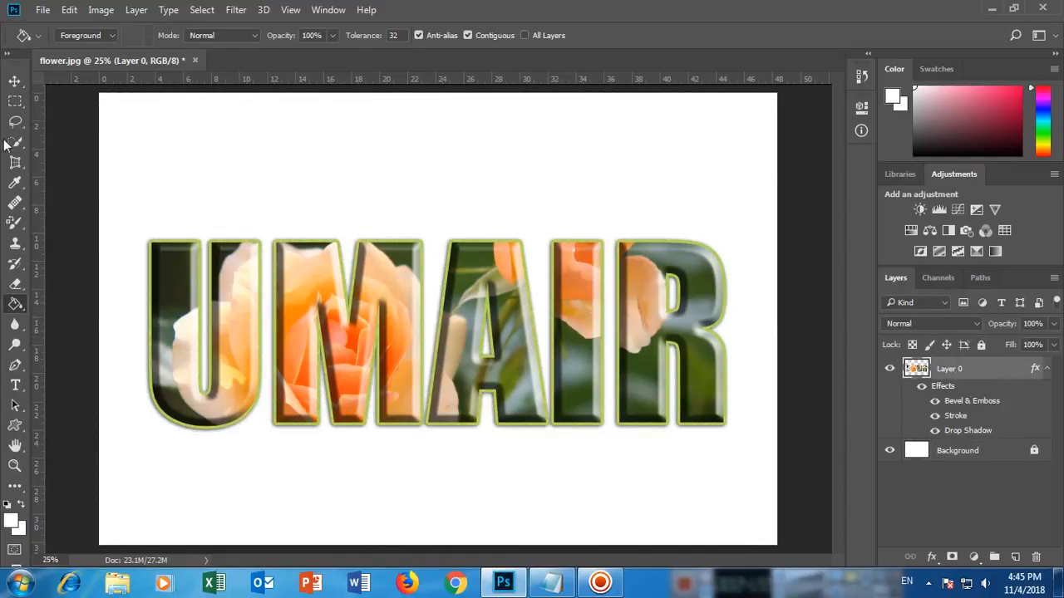
left_click(15, 81)
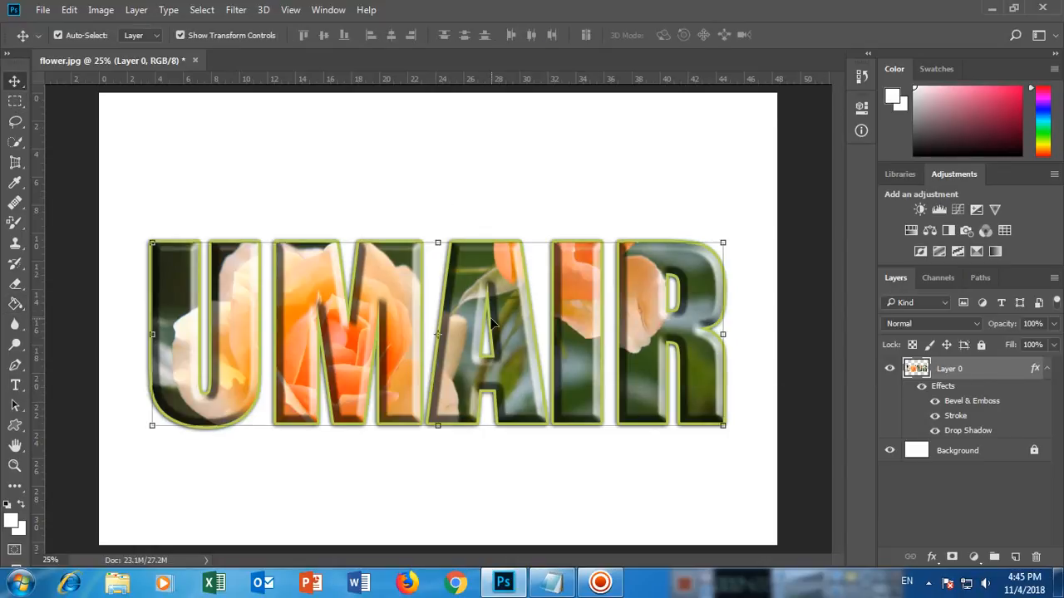
left_click(180, 35)
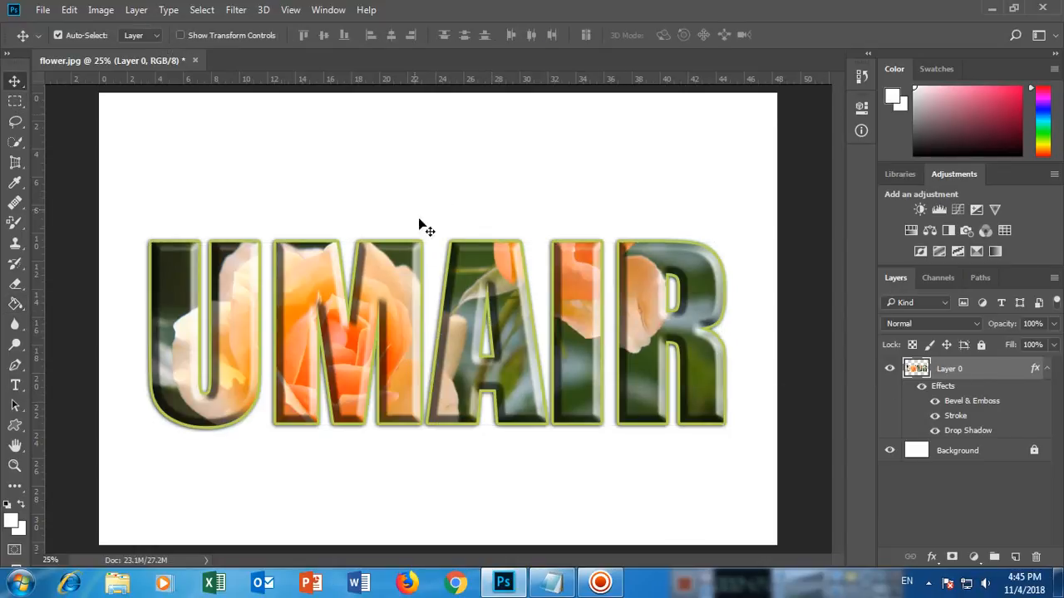
left_click_drag(523, 339, 523, 206)
left_click(530, 398)
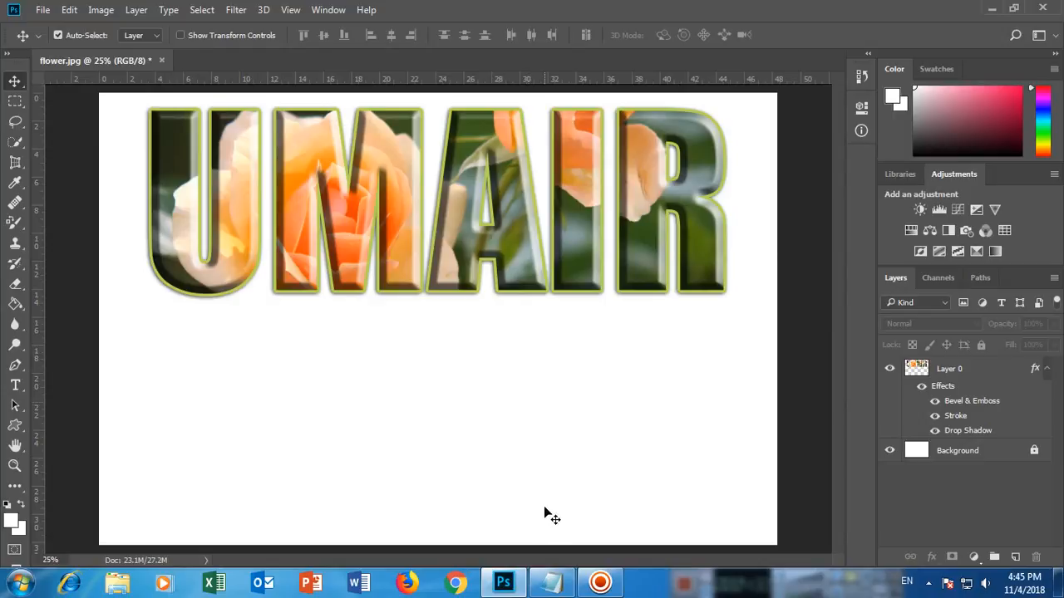
left_click(615, 590)
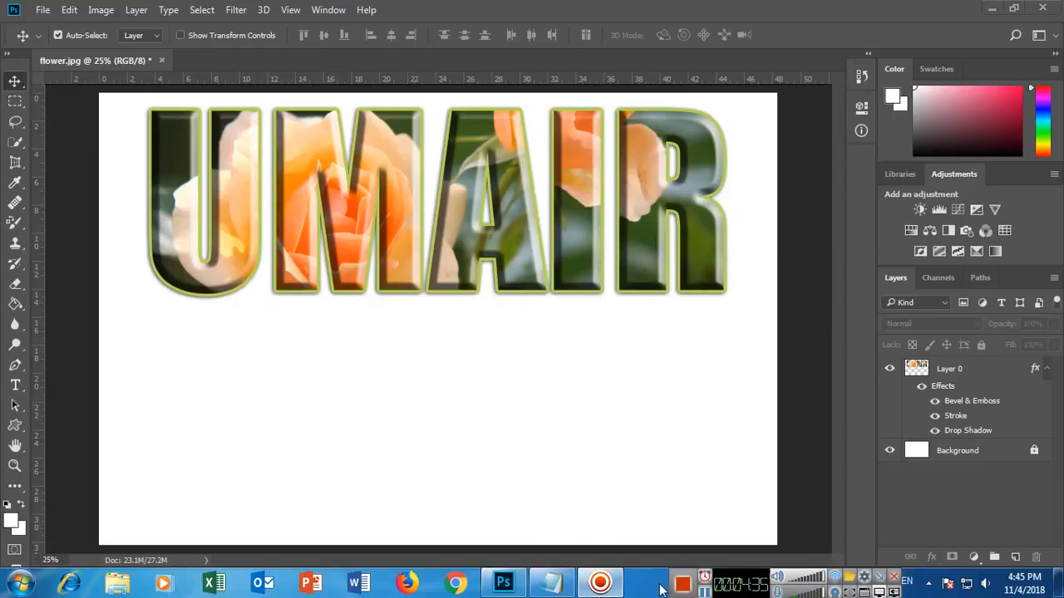